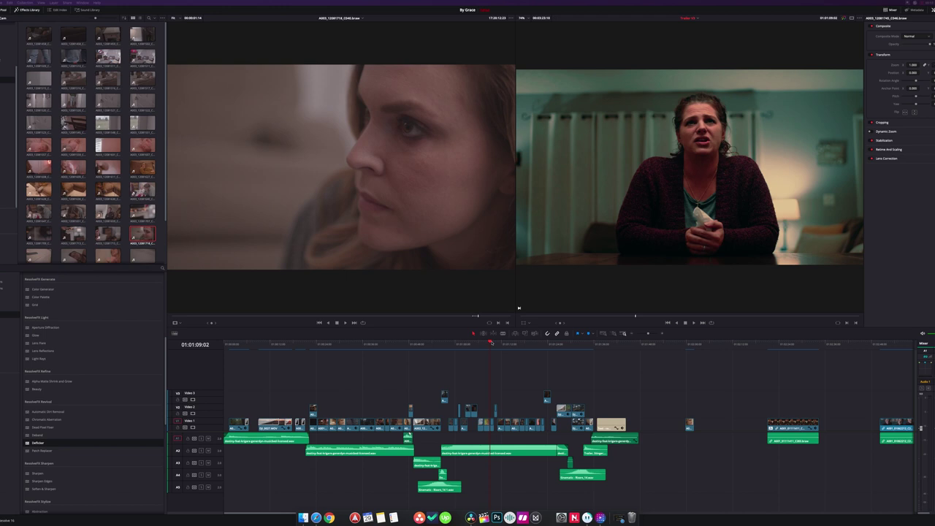
# - Scrub back through the forest and hands shots to the wet-faced close-up frame
pyautogui.click(440, 348)
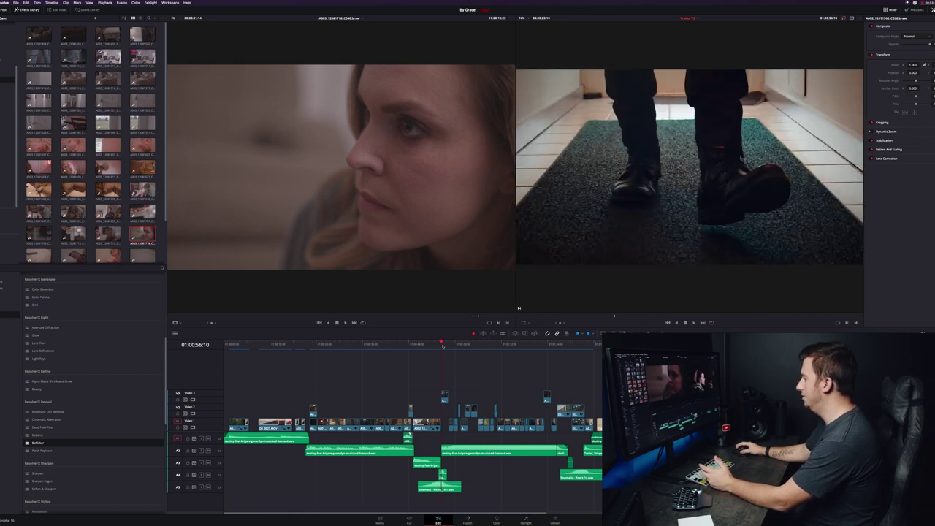
pyautogui.moveTo(442, 346); pyautogui.dragTo(466, 344)
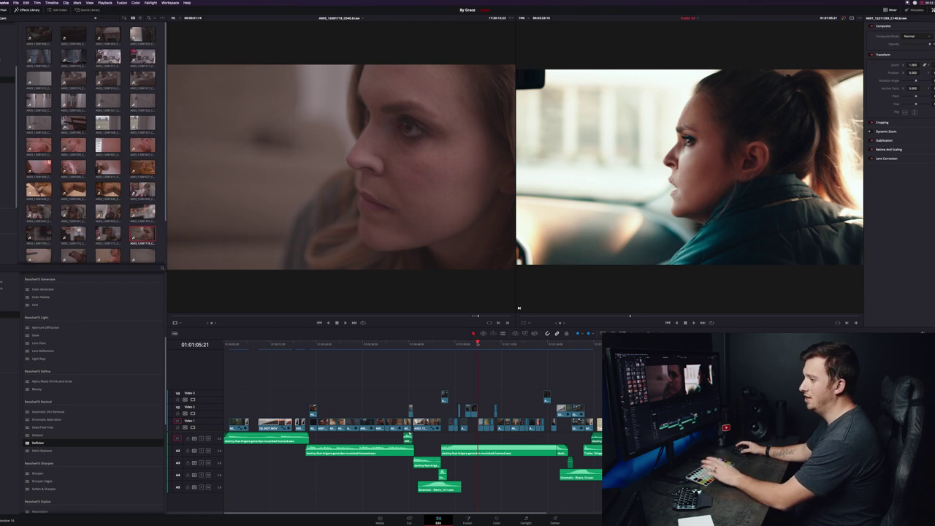
pyautogui.click(468, 343)
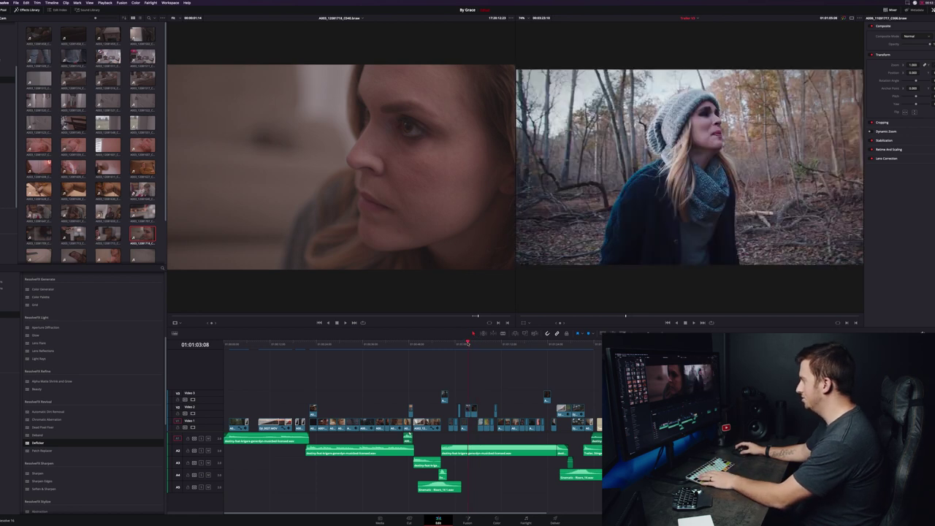
pyautogui.click(469, 343)
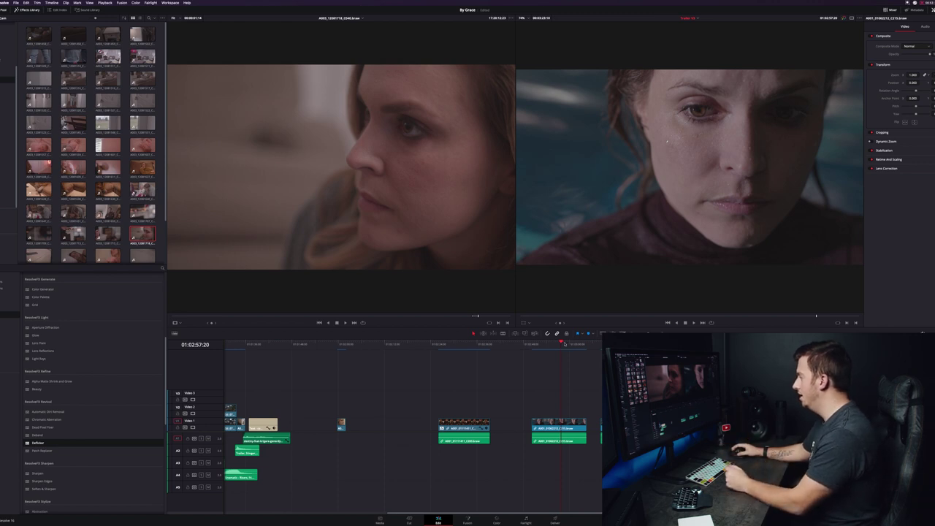
pyautogui.moveTo(564, 344); pyautogui.dragTo(559, 343)
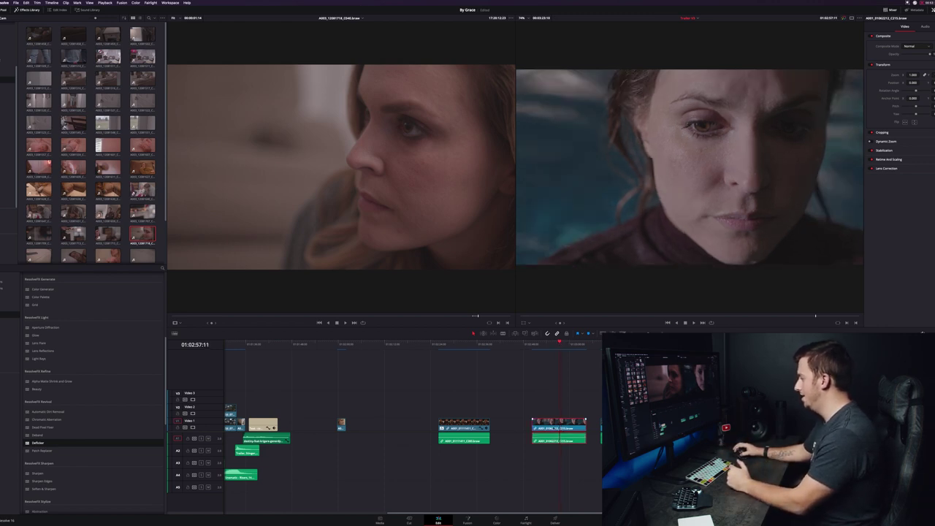
# - On the Color page, add node 02, raise Gain to brighten and lower Lift slightly
pyautogui.click(497, 519)
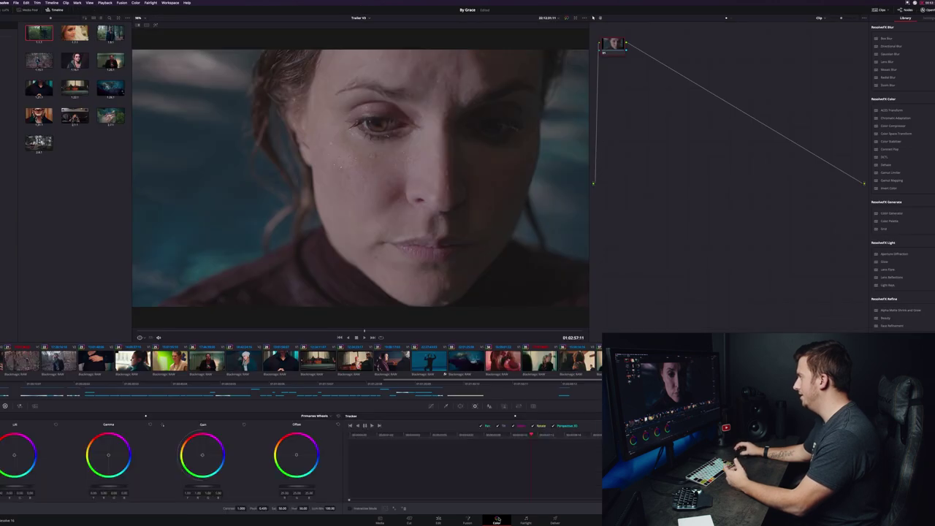
pyautogui.hotkey('alt', 's')
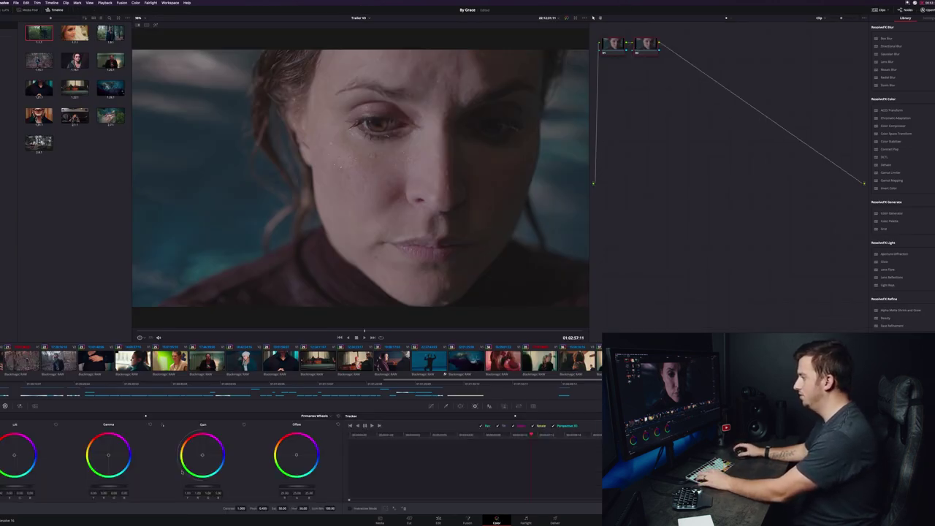
pyautogui.rightClick(269, 262)
pyautogui.click(282, 336)
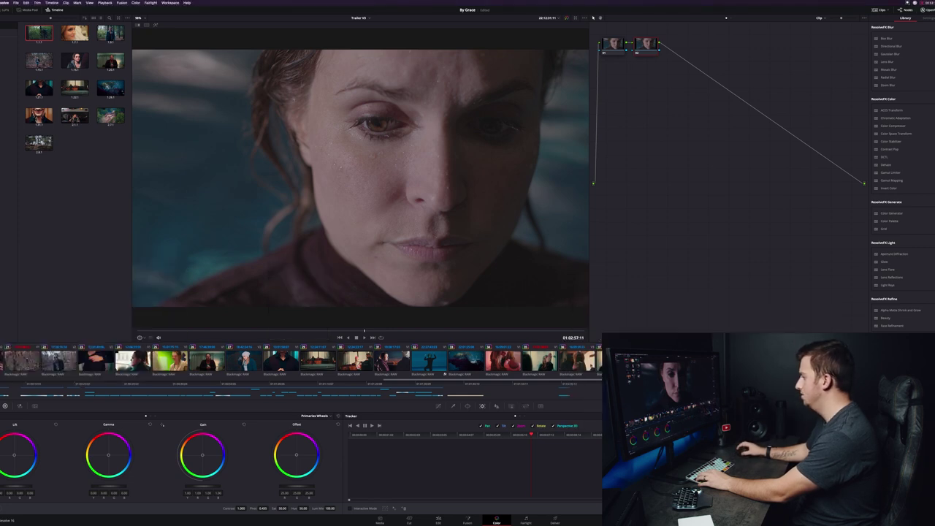
pyautogui.moveTo(202, 485); pyautogui.dragTo(346, 469)
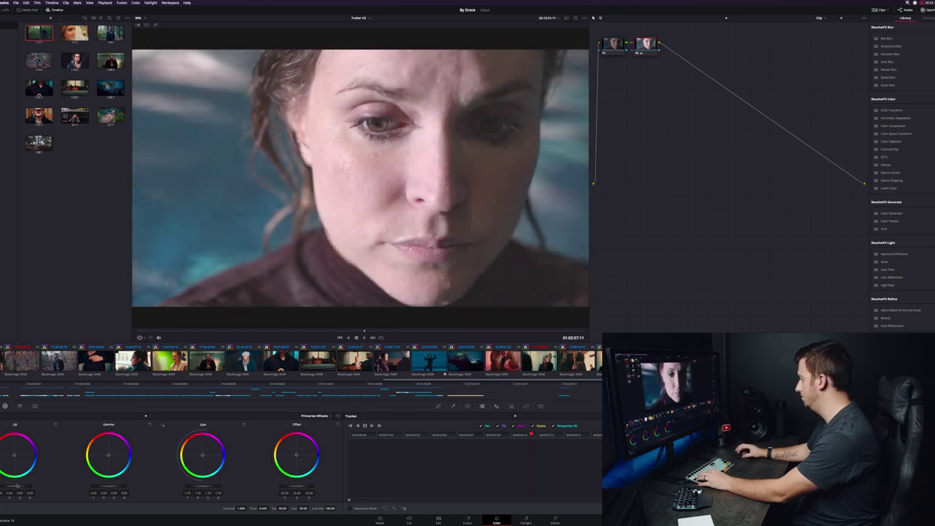
pyautogui.moveTo(11, 484); pyautogui.dragTo(10, 485)
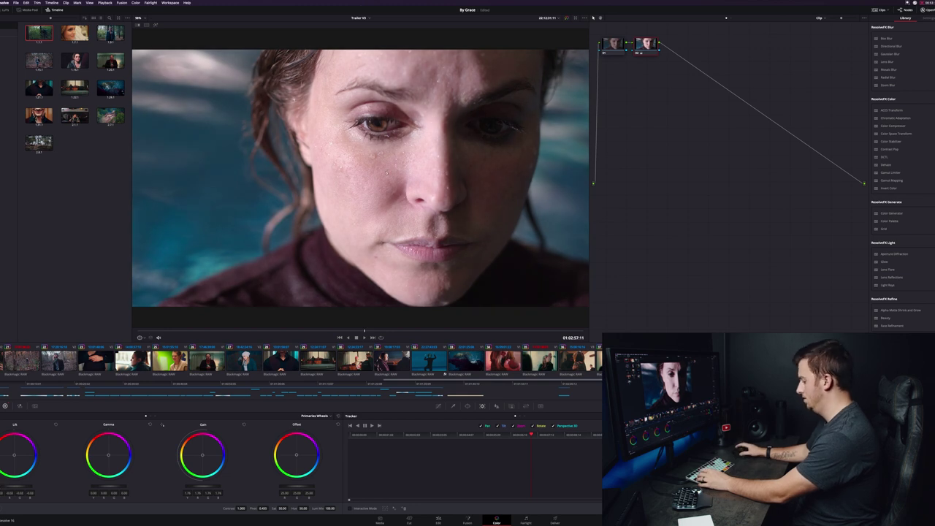
# - Add node 03 and apply a teal Film Inspired Looks LUT from the LUT library
pyautogui.hotkey('alt', 's')
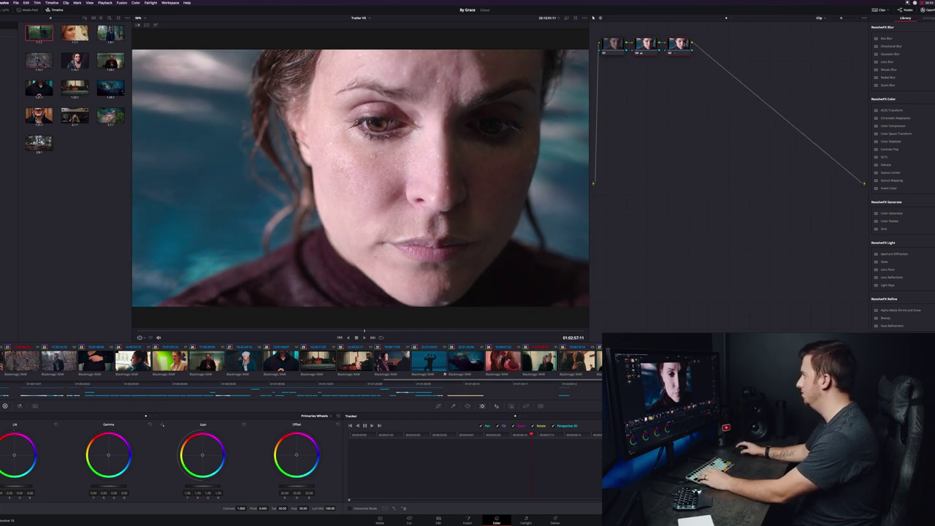
pyautogui.moveTo(679, 44); pyautogui.dragTo(694, 45)
pyautogui.click(6, 9)
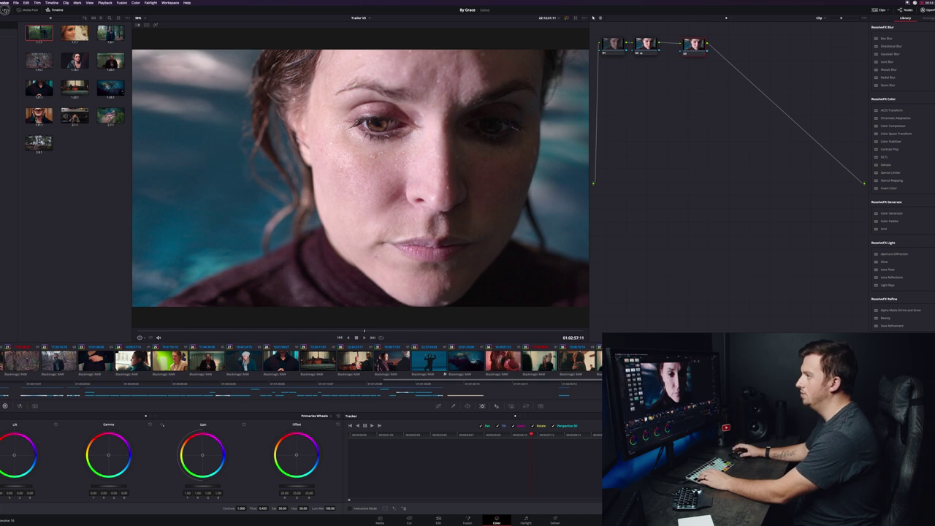
pyautogui.click(3, 111)
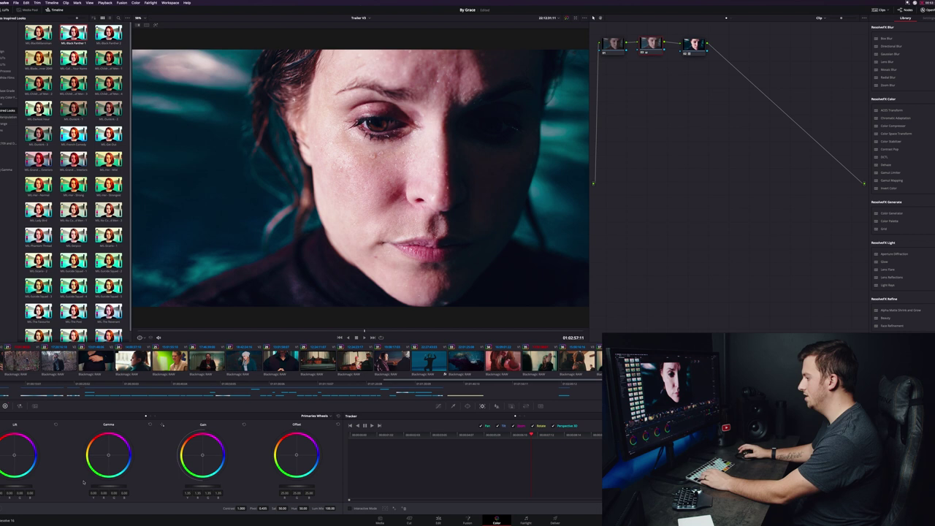
# - Raise Gamma on the teal close-up, add a fourth node for Curves, then jump ahead
pyautogui.moveTo(83, 482); pyautogui.dragTo(154, 482)
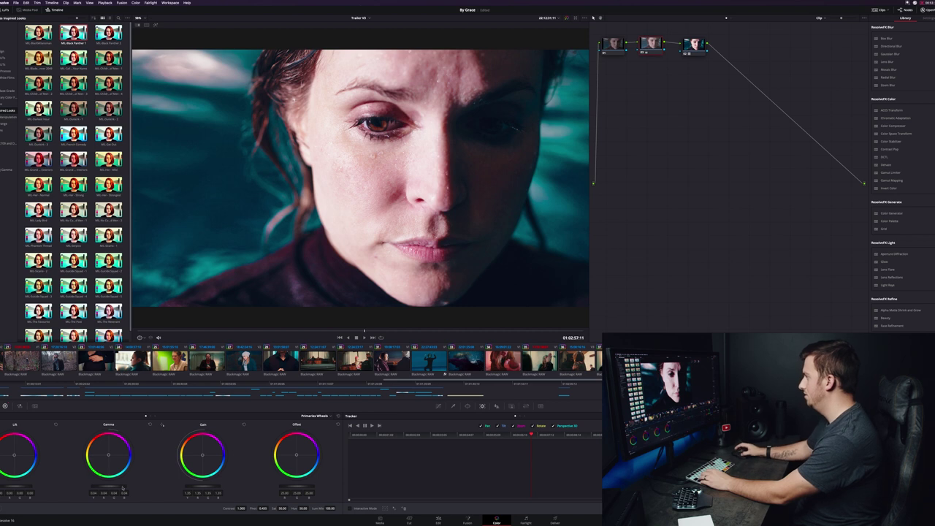
pyautogui.hotkey('alt', 's')
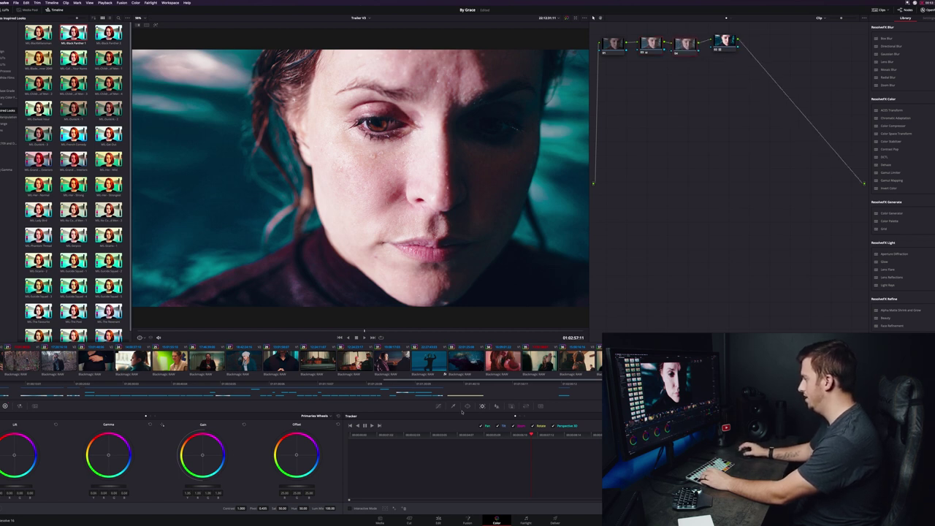
pyautogui.click(439, 406)
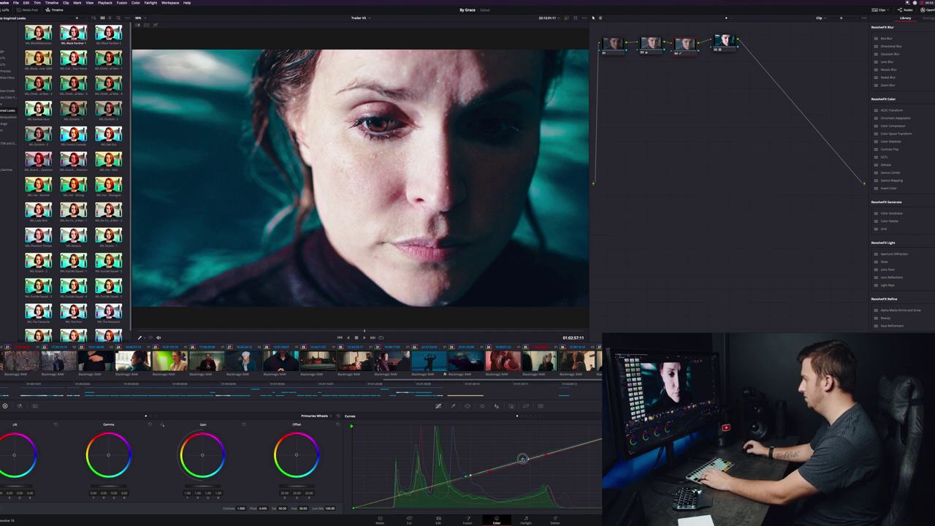
pyautogui.click(413, 331)
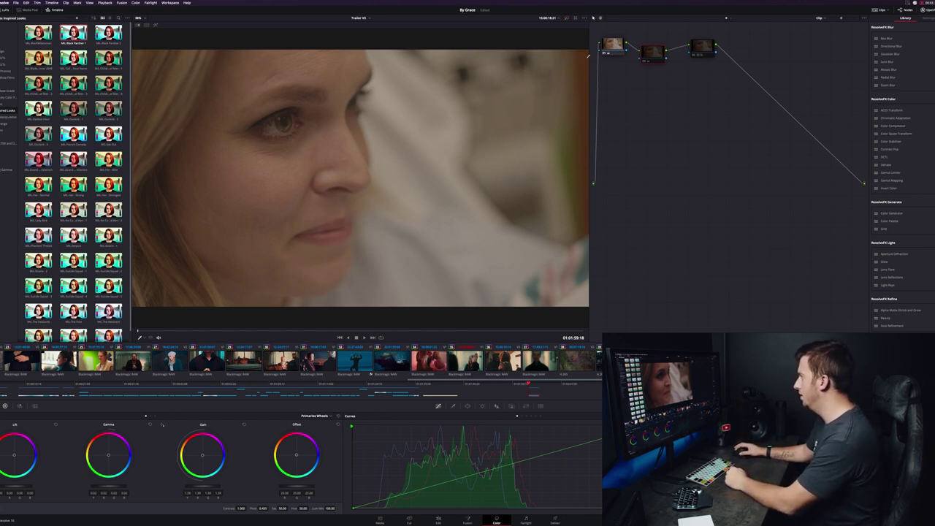
# - Re-enable nodes 2 and 3, move node 3 right, and insert a serial node between them
pyautogui.click(644, 61)
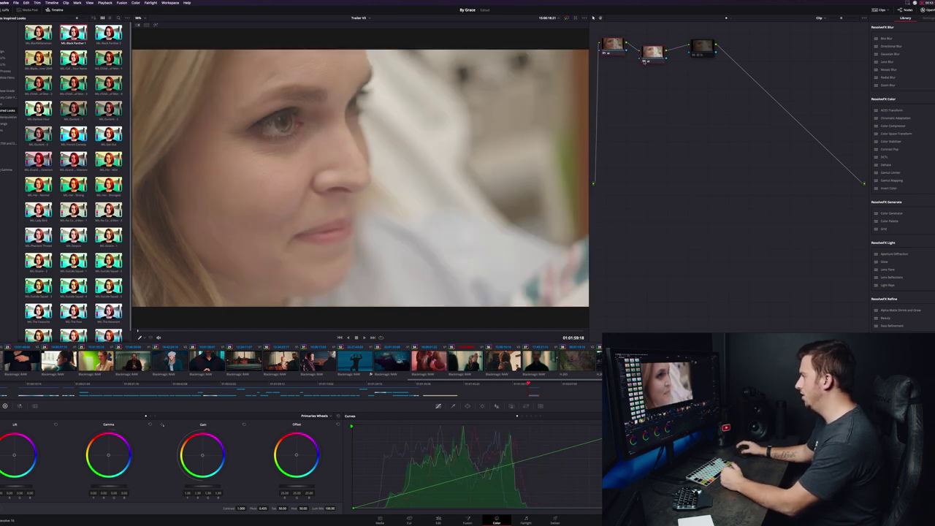
pyautogui.click(693, 56)
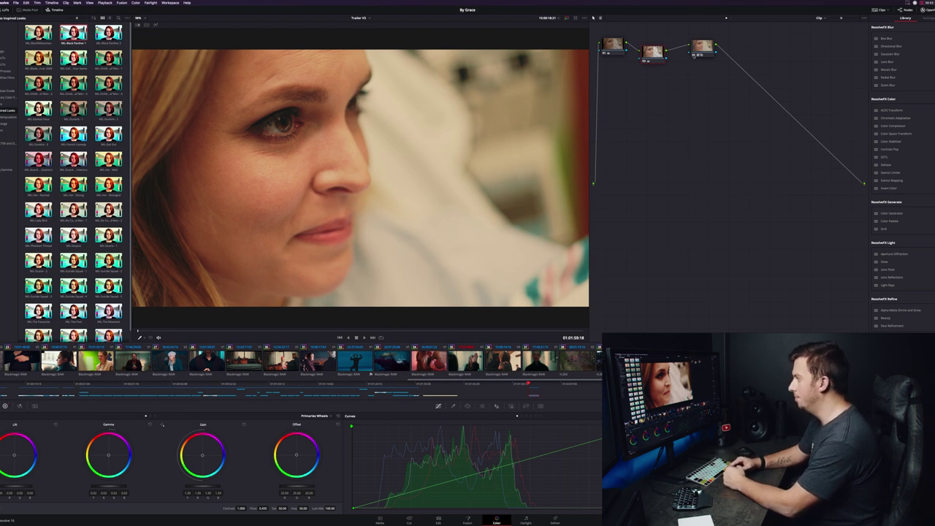
pyautogui.moveTo(702, 46); pyautogui.dragTo(765, 47)
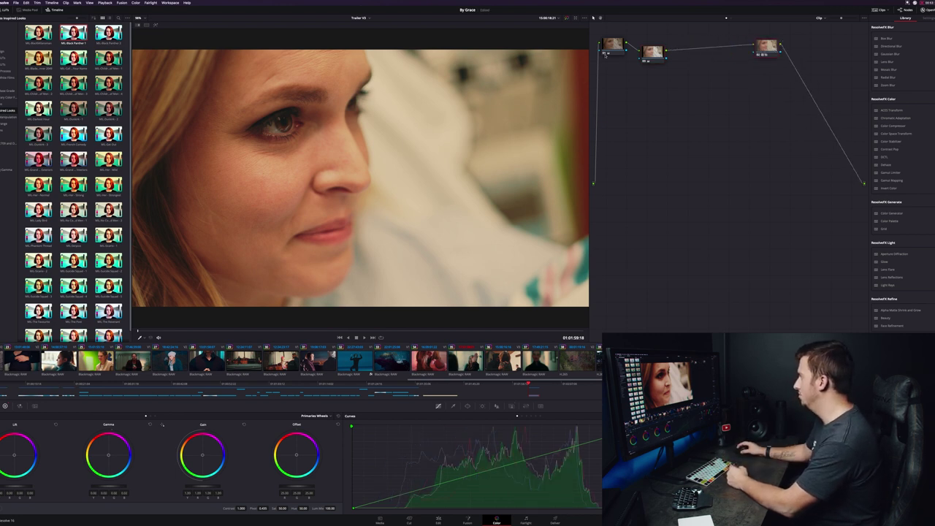
pyautogui.moveTo(766, 47); pyautogui.dragTo(805, 43)
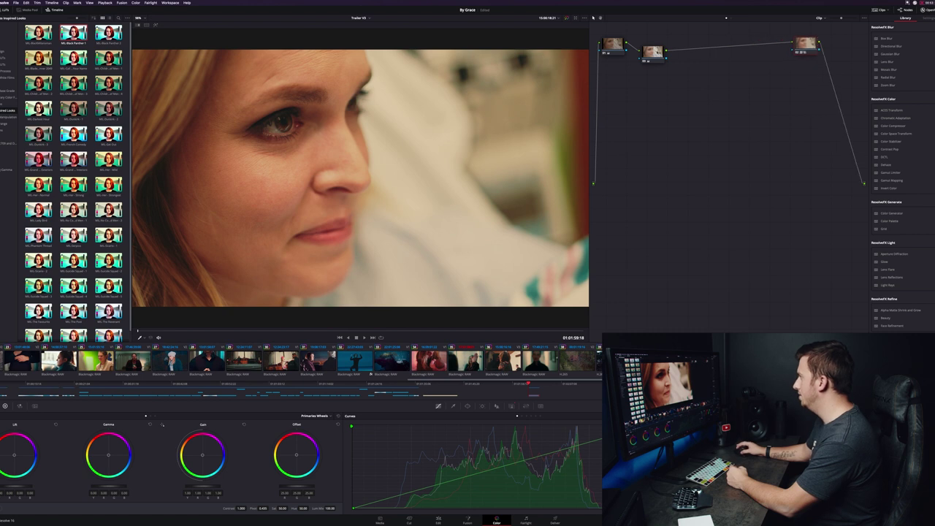
pyautogui.hotkey('alt', 's')
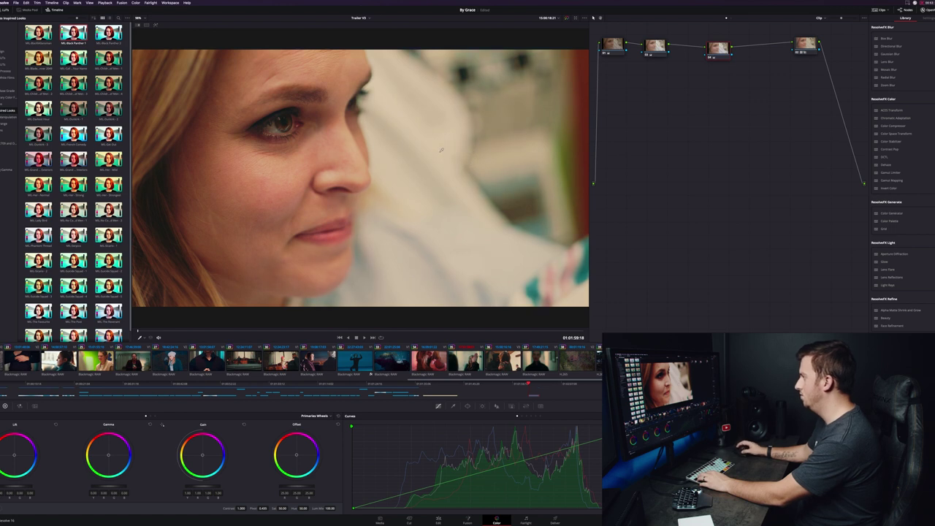
# - Add a node with a wide elliptical window around her eye and brighten inside it
pyautogui.hotkey('alt', 's')
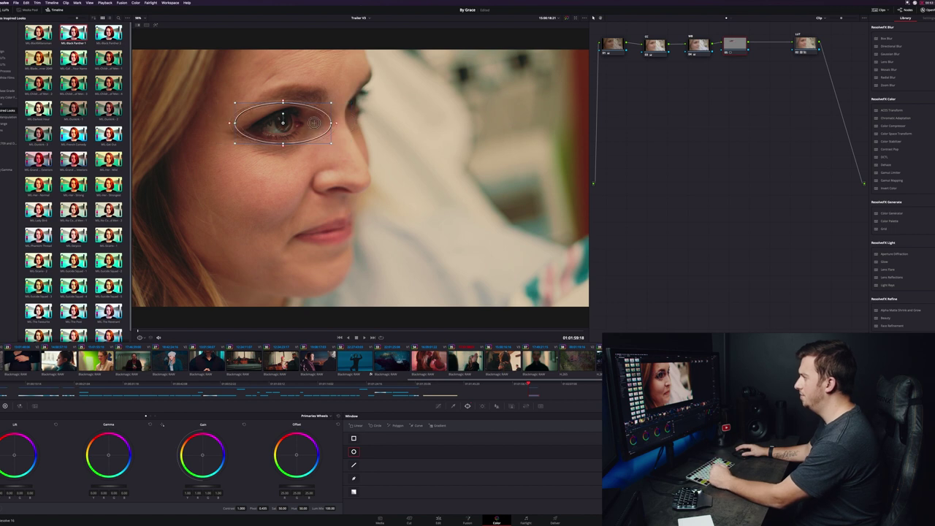
pyautogui.moveTo(283, 102); pyautogui.dragTo(281, 114)
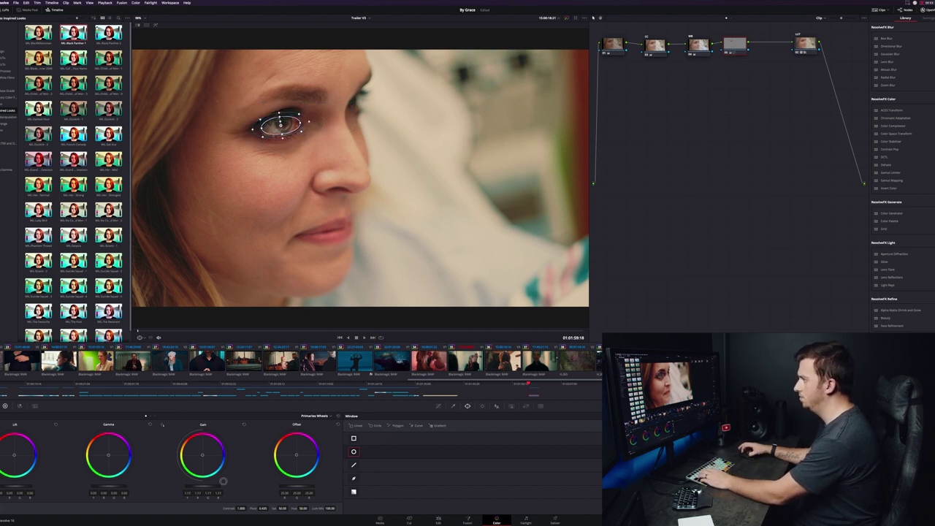
pyautogui.moveTo(221, 481); pyautogui.dragTo(231, 481)
pyautogui.moveTo(231, 480); pyautogui.dragTo(214, 488)
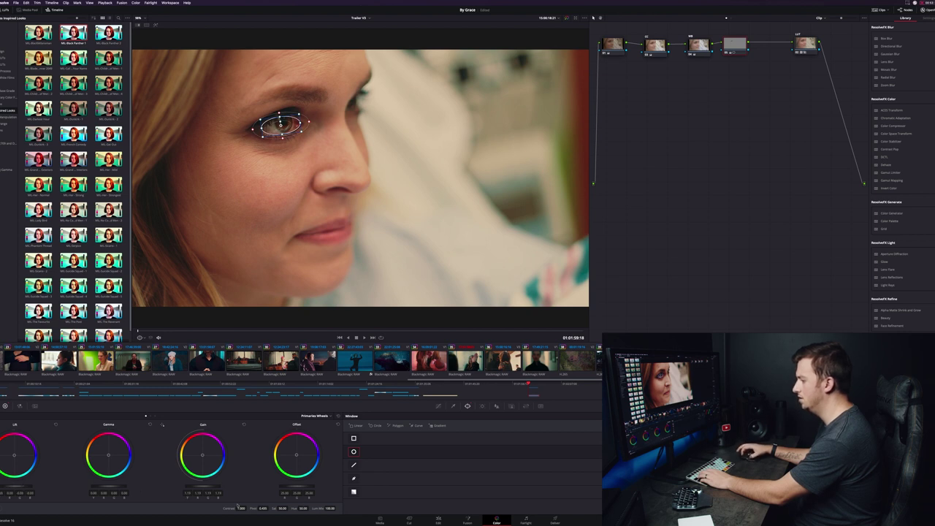
# - Track the eye window forward with the Tracker, then scrub back to check it
pyautogui.click(727, 52)
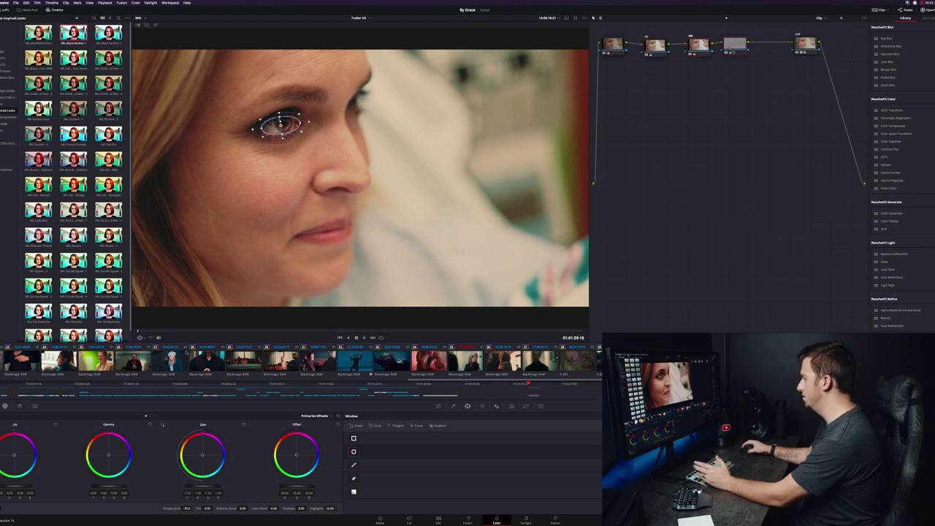
pyautogui.click(482, 406)
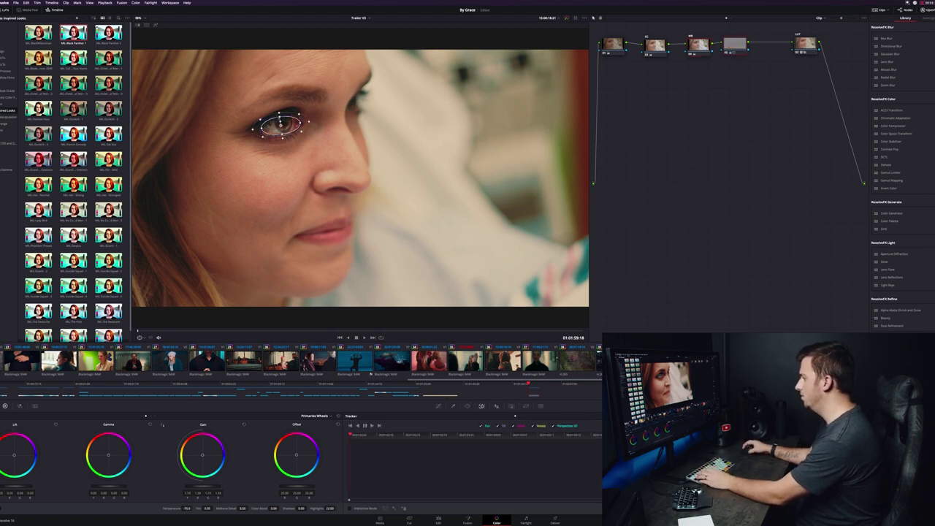
pyautogui.click(371, 425)
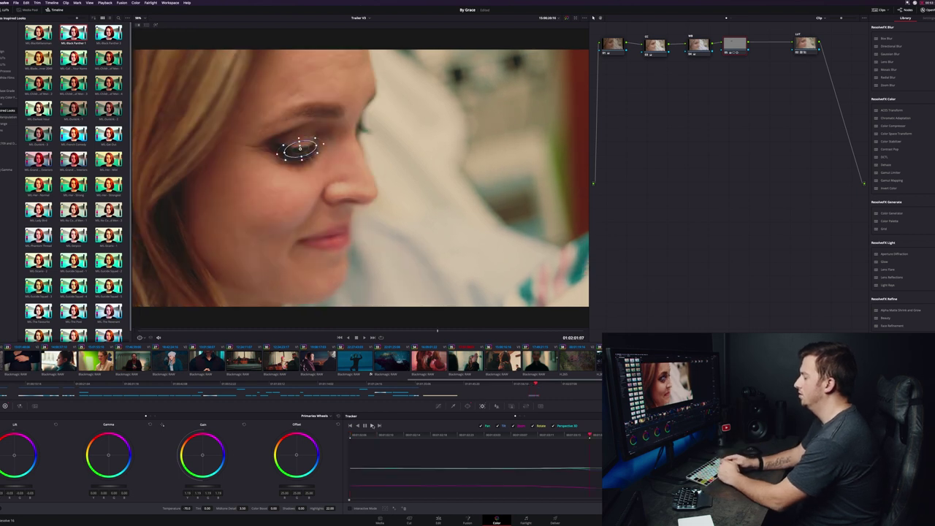
pyautogui.moveTo(174, 327); pyautogui.dragTo(313, 319)
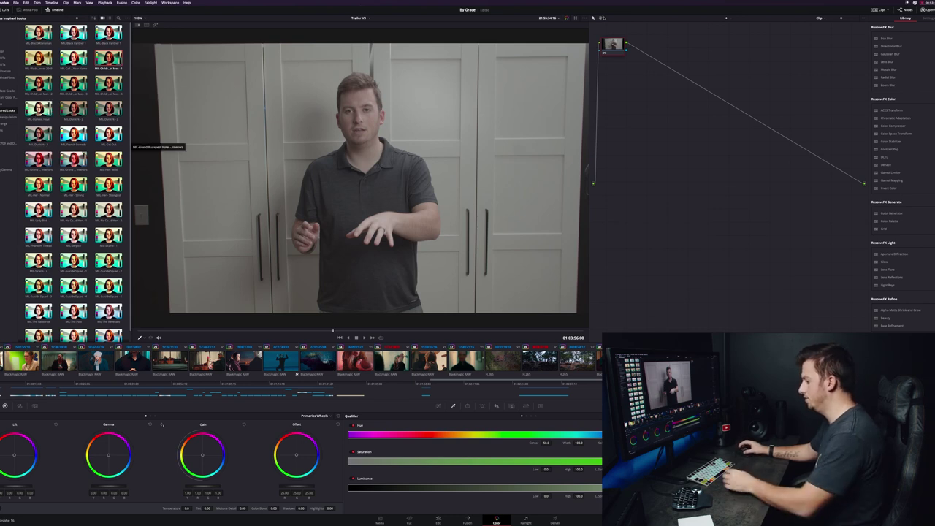
# - Apply the Children of Men LUT to a new serial node, preview it playing, then go to the next clip
pyautogui.hotkey('alt', 's')
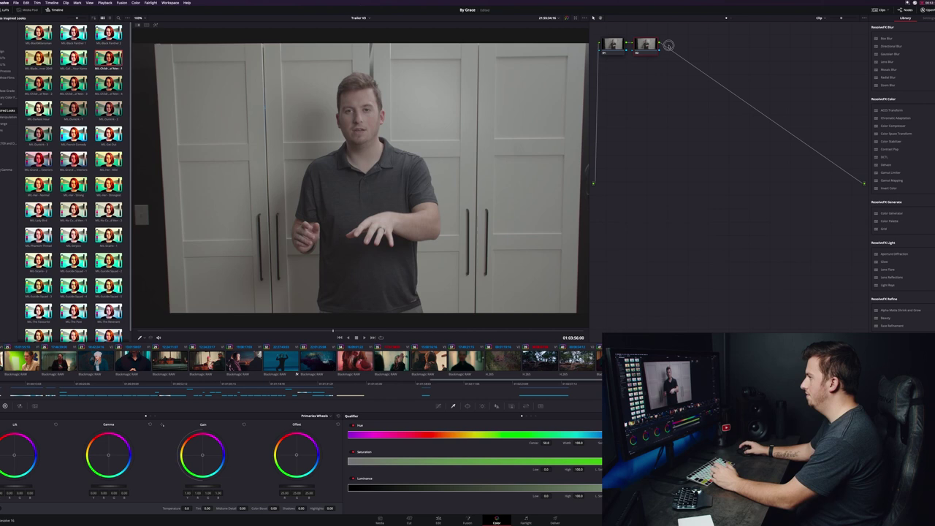
pyautogui.doubleClick(108, 58)
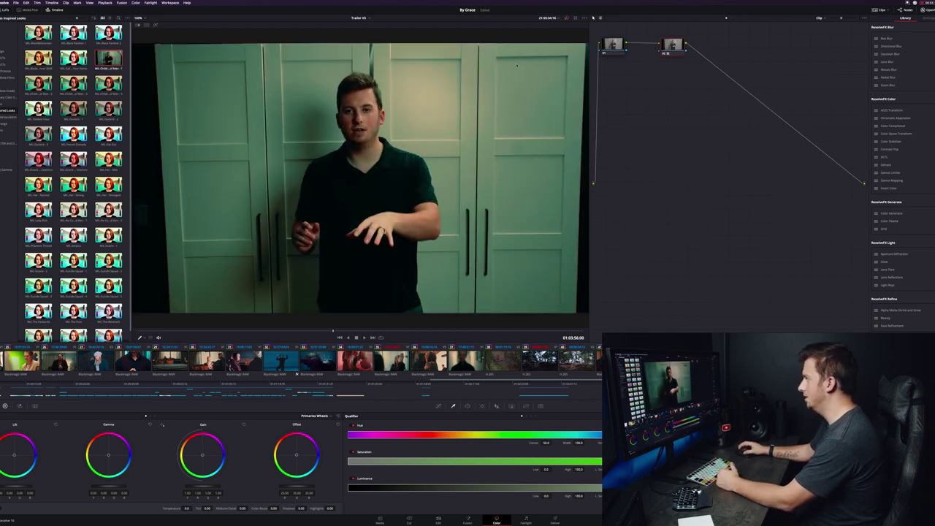
pyautogui.moveTo(107, 58); pyautogui.dragTo(542, 58)
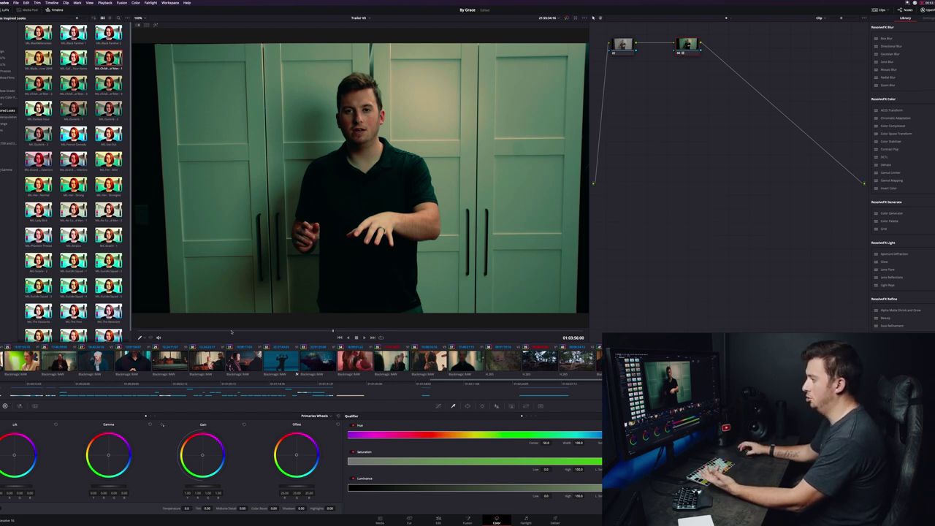
pyautogui.press('space')
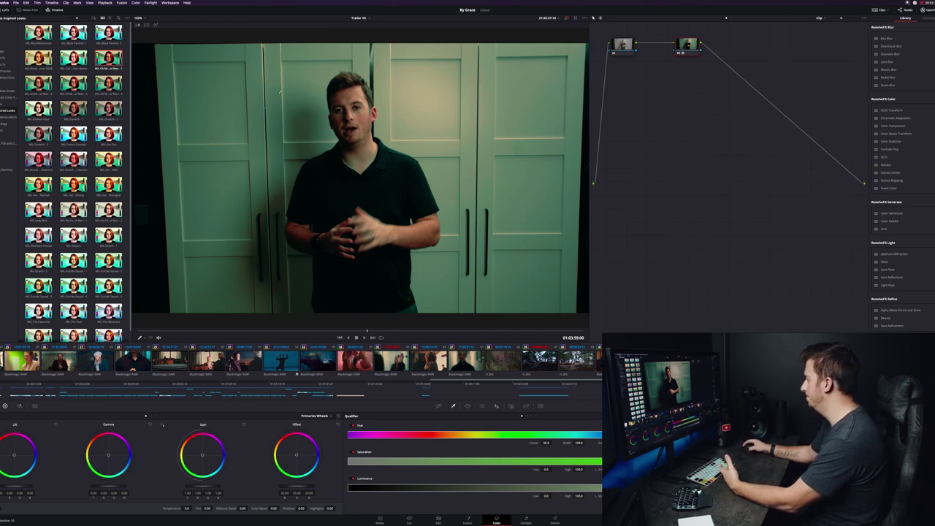
pyautogui.press('Down')
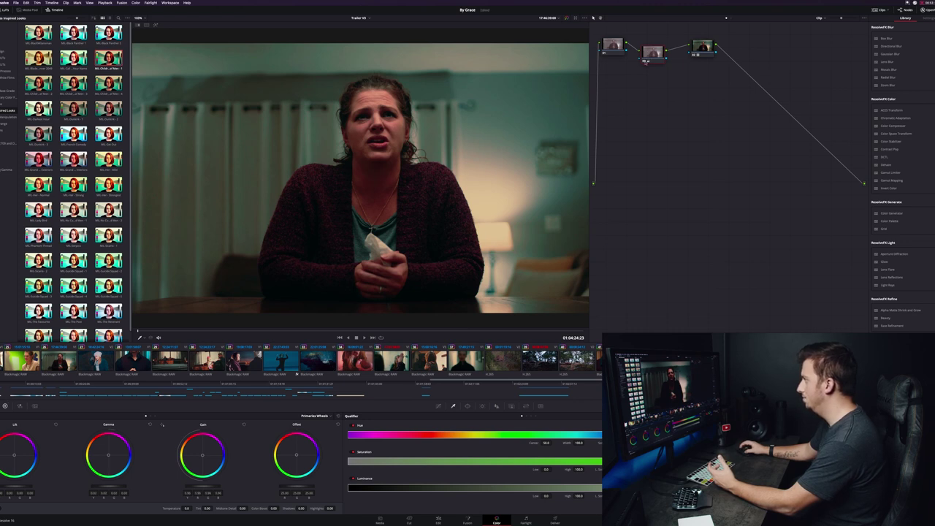
# - Toggle node 02 with Ctrl+D, align it between nodes 01 and 03, and flip between clips
pyautogui.hotkey('ctrl', 'd')
pyautogui.hotkey('ctrl', 'd')
pyautogui.moveTo(652, 57); pyautogui.dragTo(719, 50)
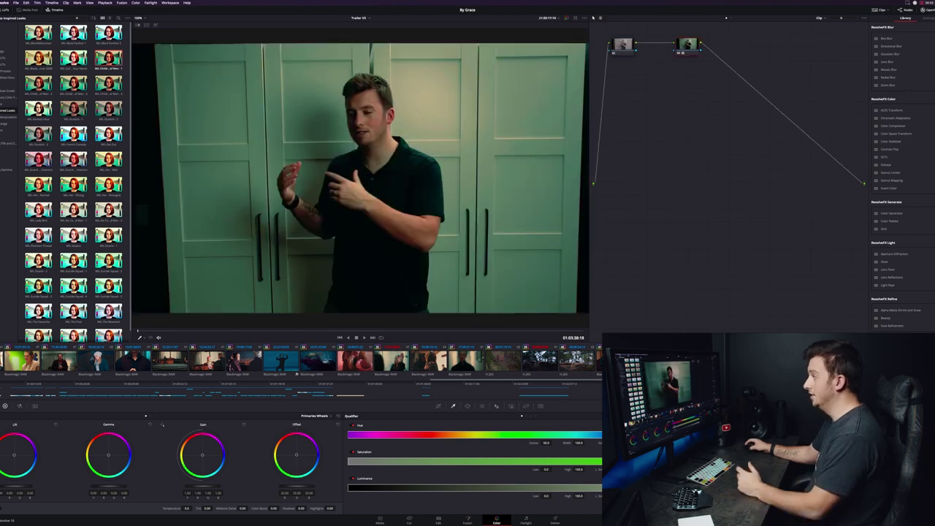
pyautogui.press('Up')
pyautogui.press('Down')
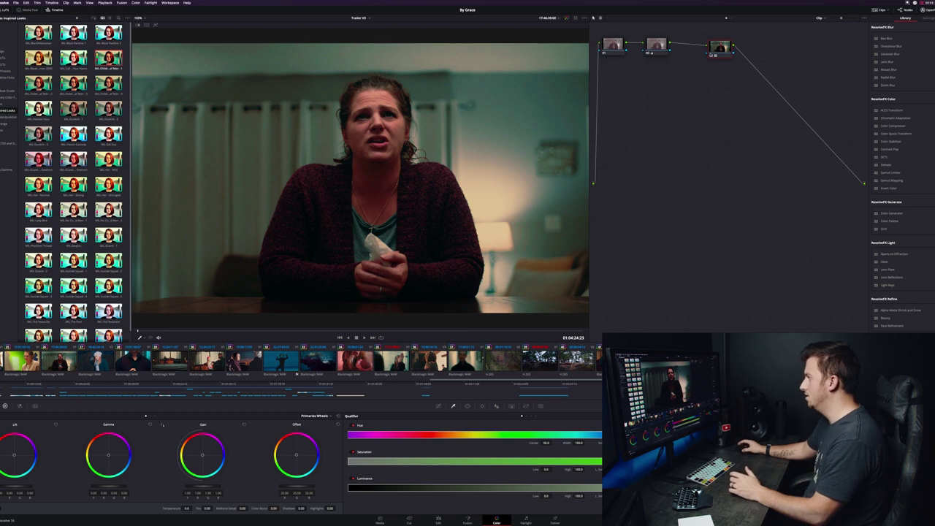
# - Disable node 3 with Ctrl+D to view the clip without it
pyautogui.hotkey('ctrl', 'd')
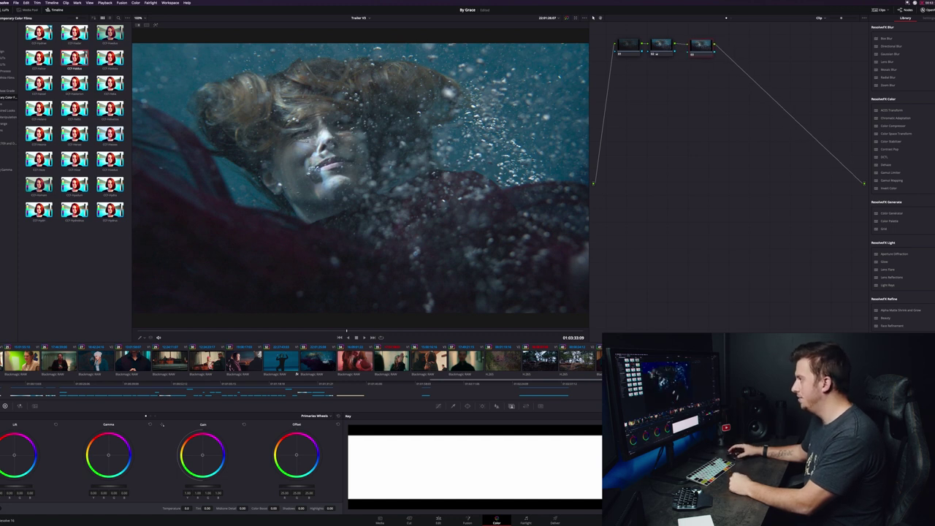
# - Apply a LUT to node 3 and lift the underwater clip's shadows with the Lift wheel
pyautogui.doubleClick(76, 55)
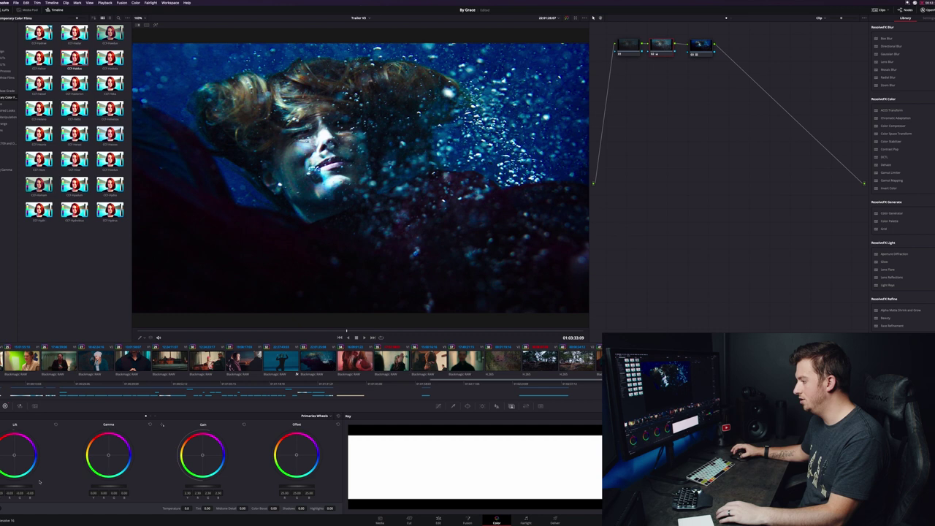
pyautogui.moveTo(16, 488)
pyautogui.mouseDown()
pyautogui.moveTo(38, 483)
pyautogui.moveTo(18, 486)
pyautogui.mouseUp()
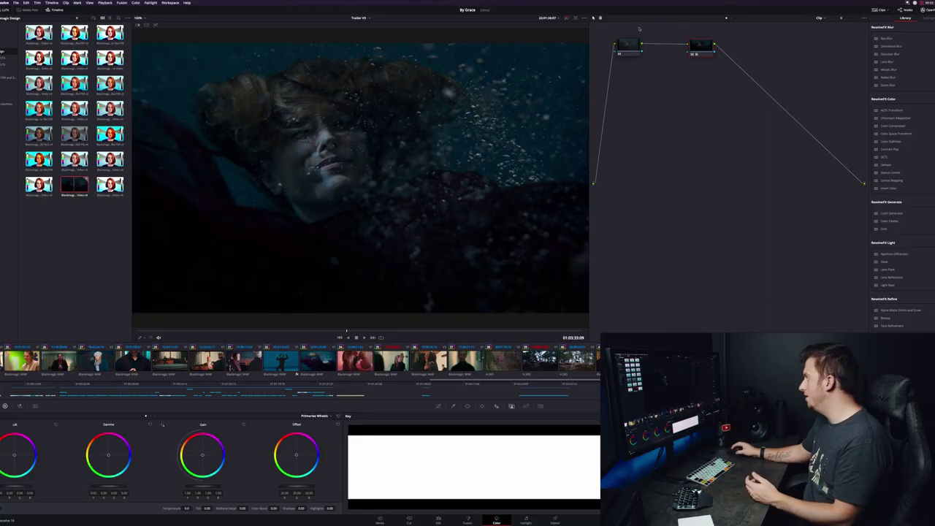
# - Tidy the node graph, add a serial node, and raise Gain to brighten the underwater clip
pyautogui.moveTo(701, 48); pyautogui.dragTo(725, 44)
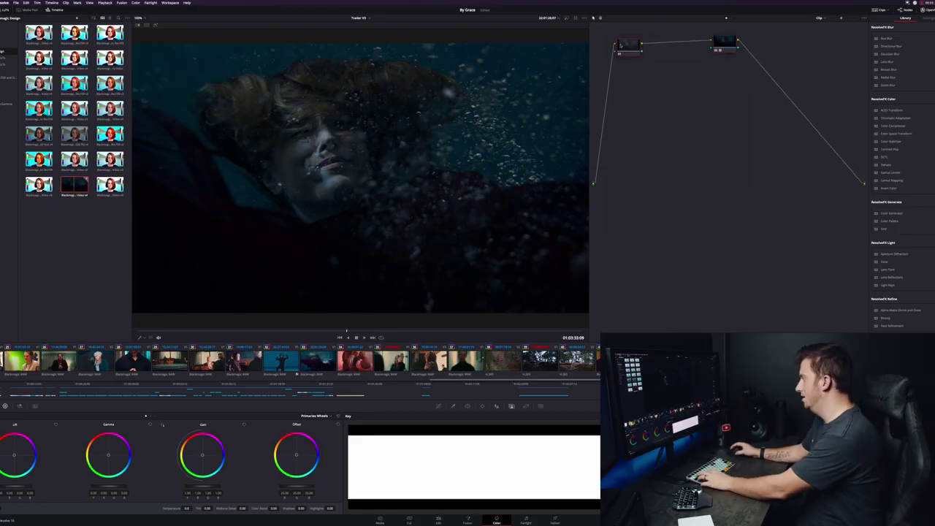
pyautogui.hotkey('alt', 's')
pyautogui.moveTo(667, 44); pyautogui.dragTo(675, 43)
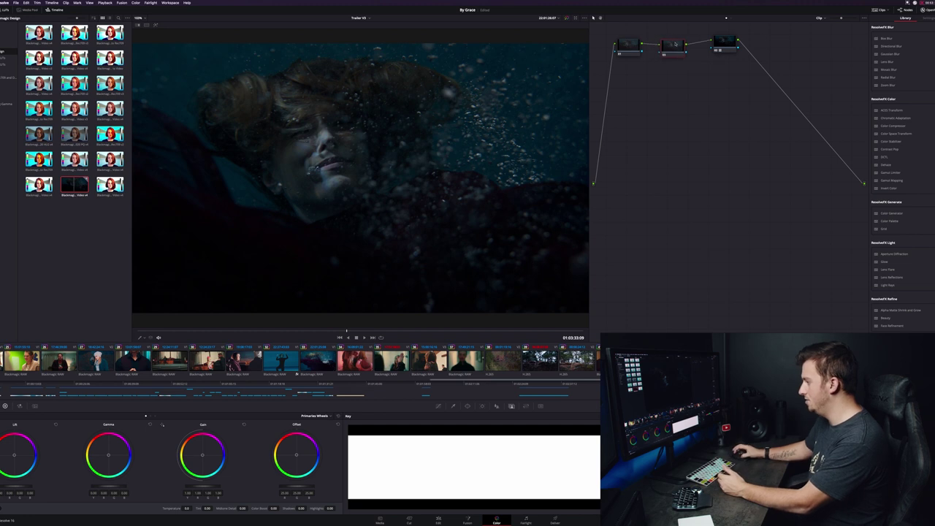
pyautogui.moveTo(202, 486); pyautogui.dragTo(350, 477)
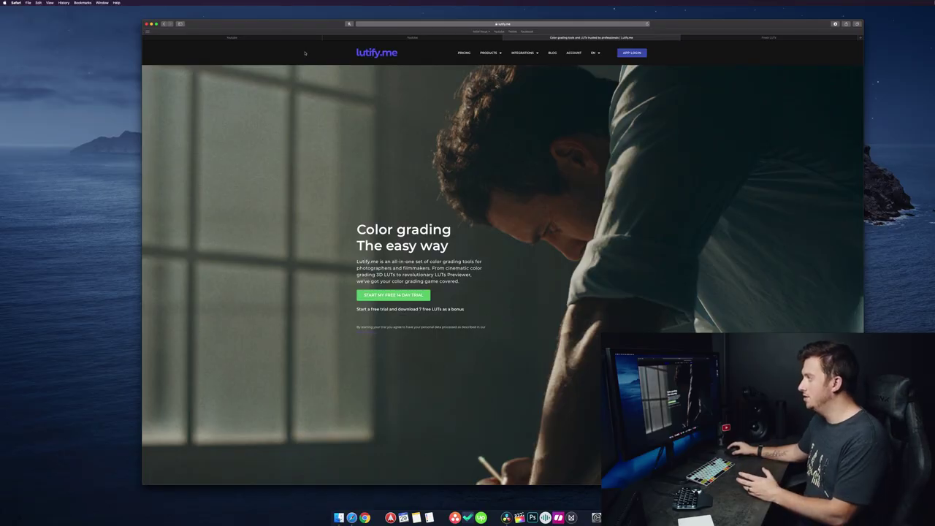
# - Look over the three 3D LUTs Packages pricing cards on lutify.me, then switch back to Resolve
pyautogui.moveTo(498, 55)
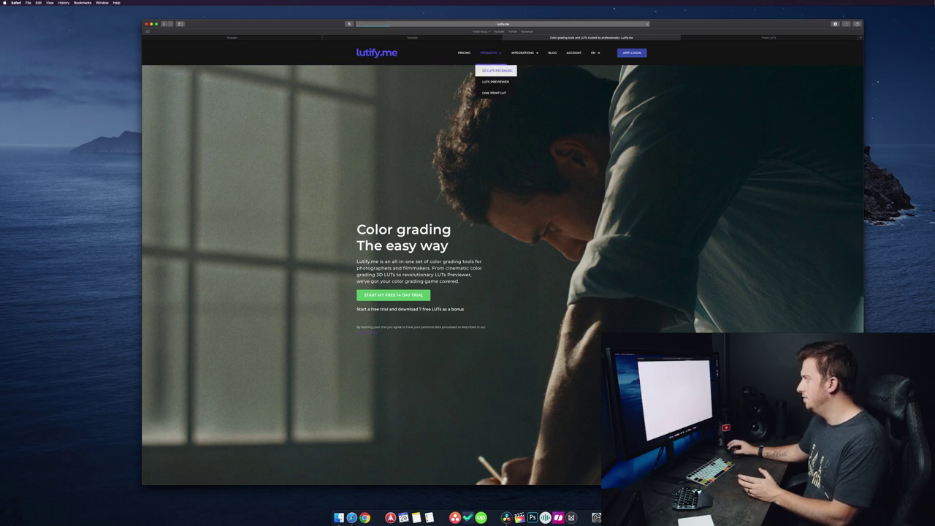
pyautogui.click(495, 70)
pyautogui.scroll(-10, 335, 179)
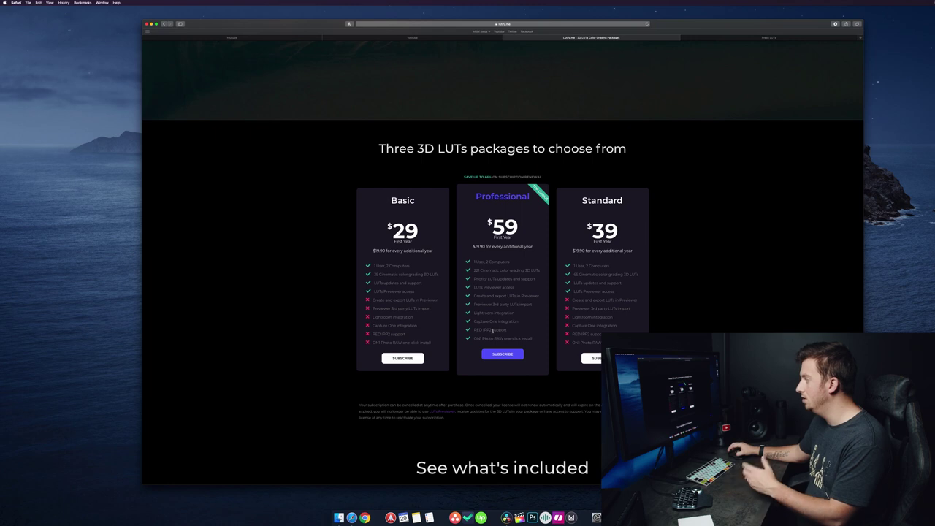
pyautogui.scroll(10, 476, 295)
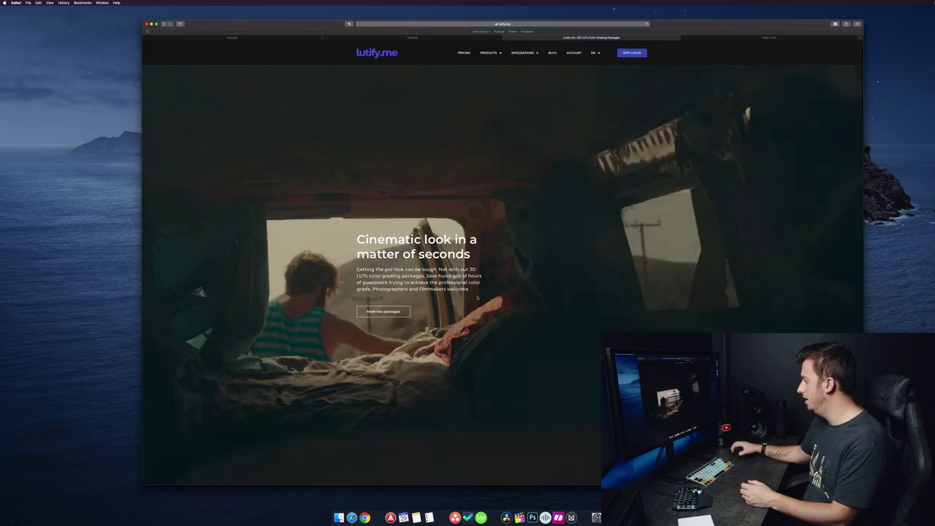
pyautogui.click(506, 517)
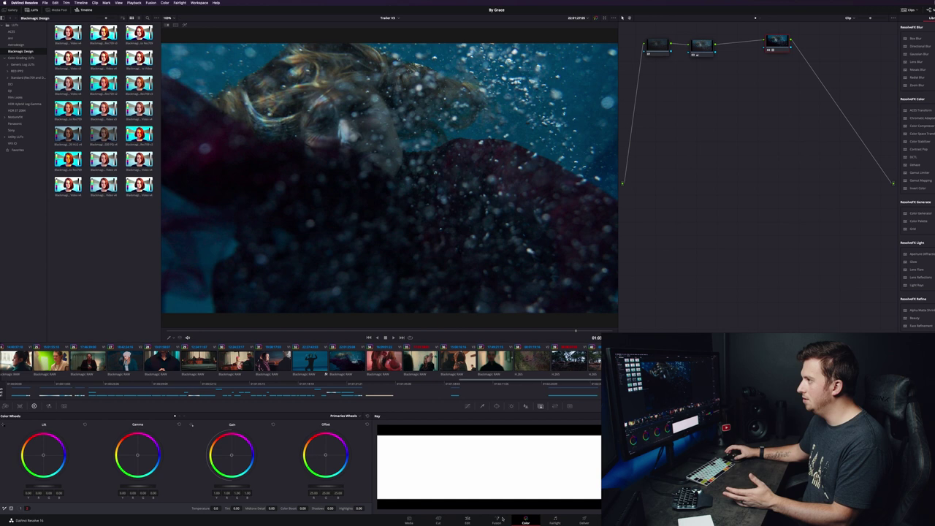
# - Expand and collapse the LUT folders, then show the Movies Inspired Looks LUT thumbnails
pyautogui.click(8, 64)
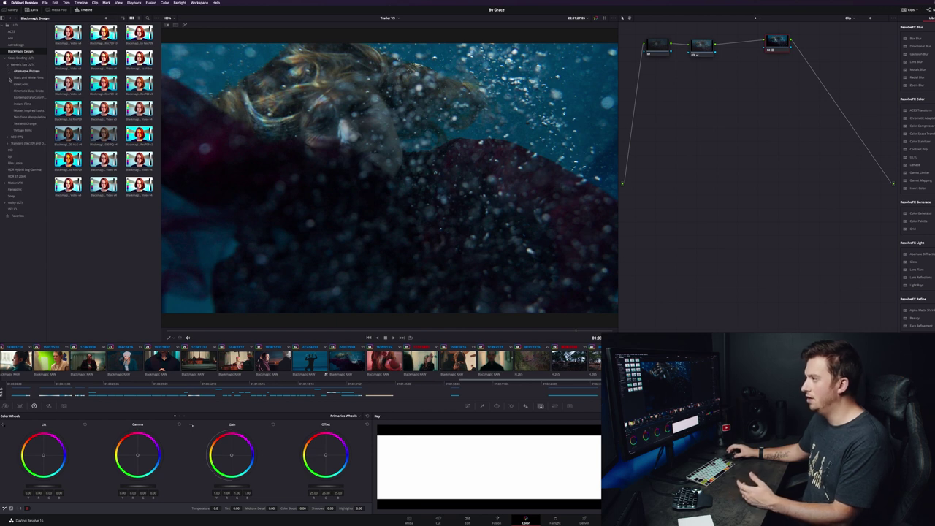
pyautogui.click(8, 144)
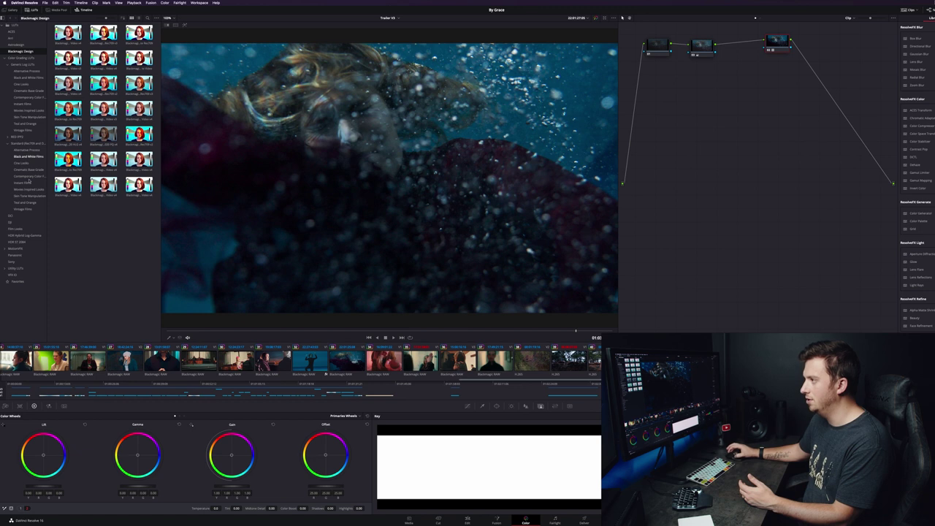
pyautogui.click(9, 137)
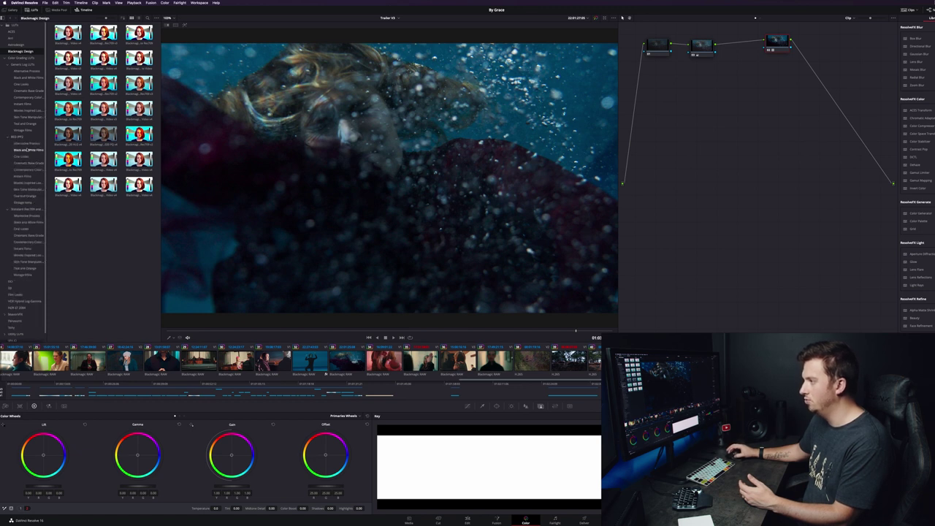
pyautogui.click(7, 137)
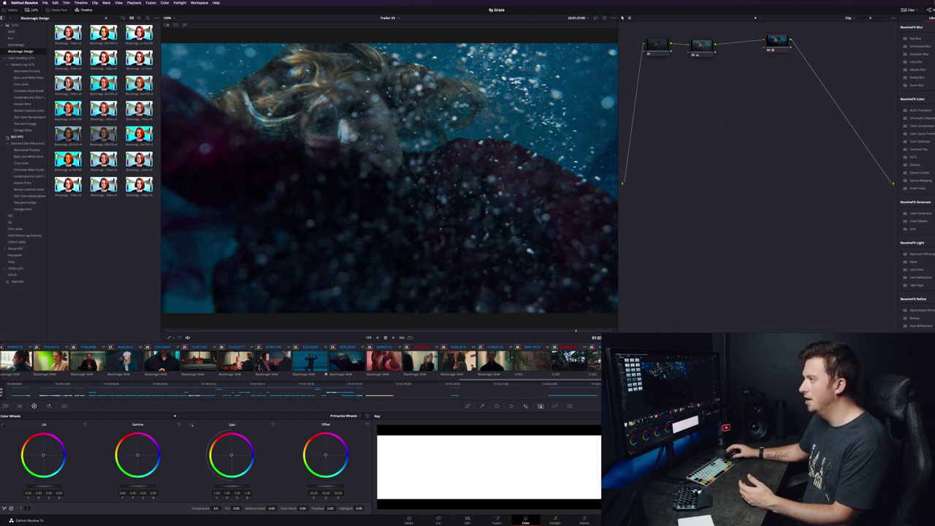
pyautogui.click(27, 110)
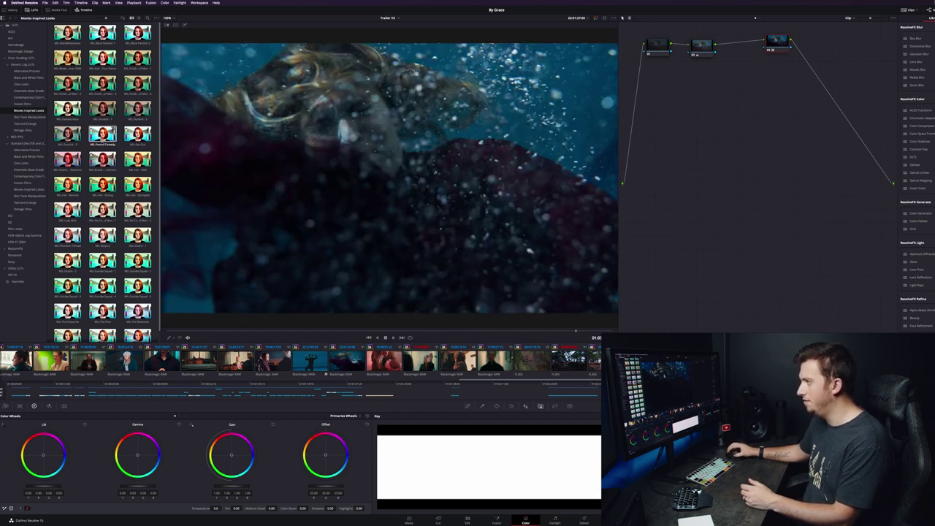
pyautogui.scroll(-1, 110, 136)
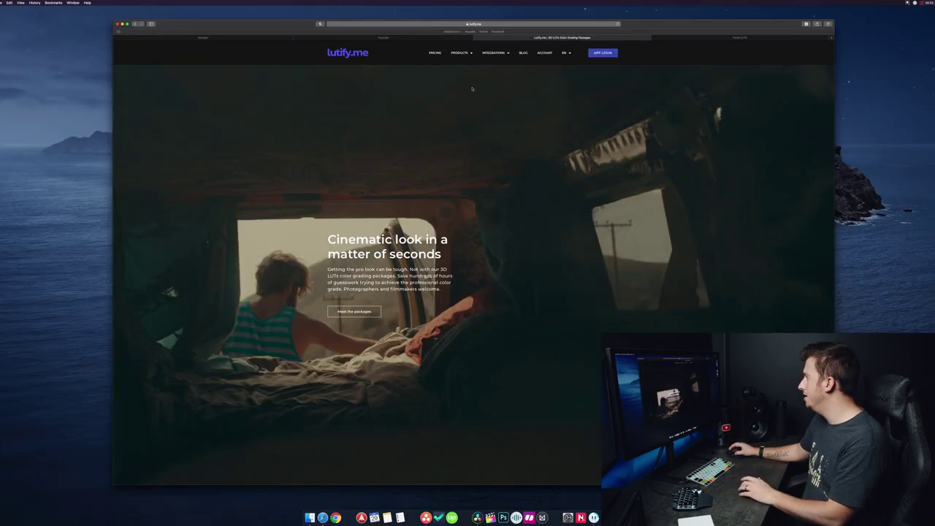
# - Switch to the freshLUTs tab and scroll its homepage grid of community LUTs
pyautogui.click(711, 38)
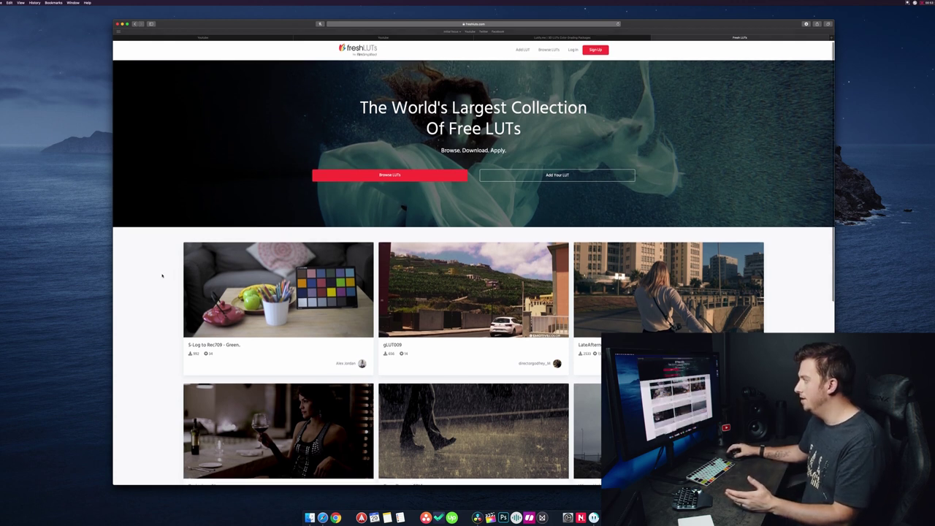
pyautogui.scroll(-6, 150, 273)
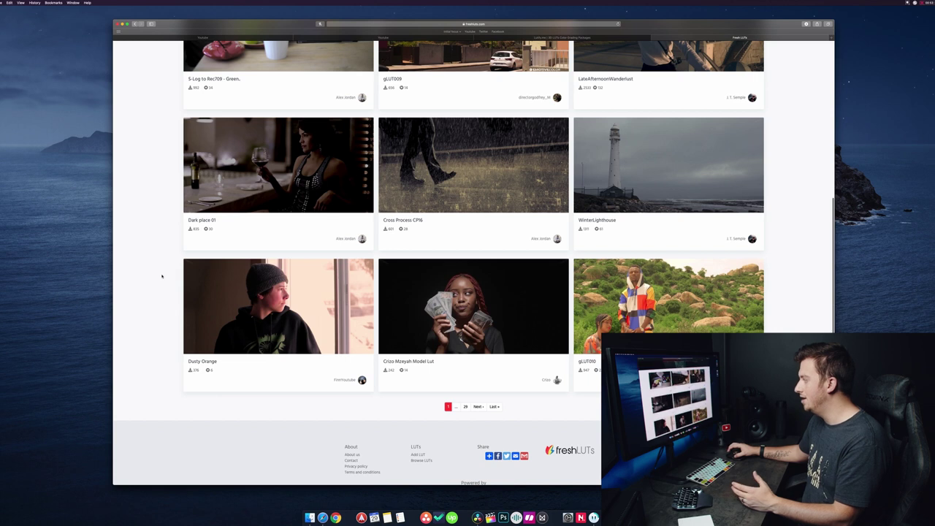
pyautogui.scroll(3, 162, 276)
pyautogui.scroll(1, 164, 263)
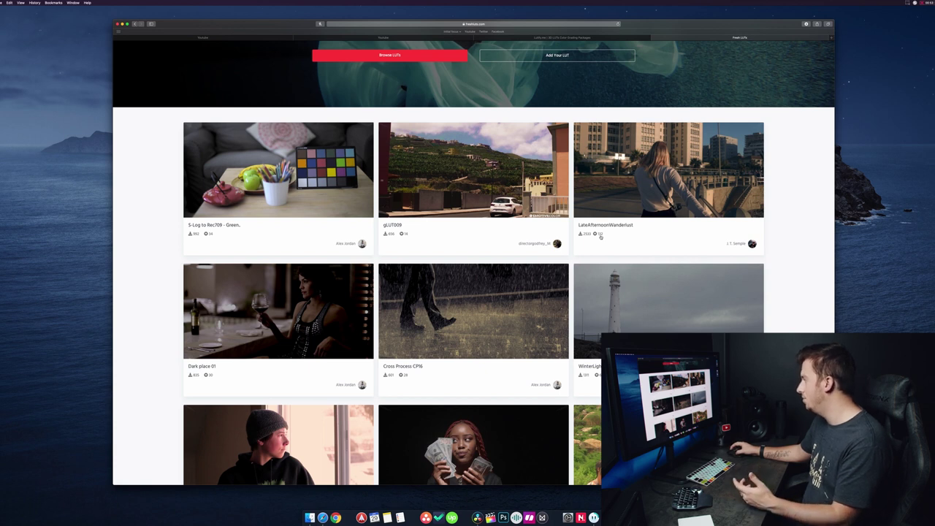
# - Open LateAfternoonWanderlust, slide its before/after split right and back left, then go back home
pyautogui.click(600, 236)
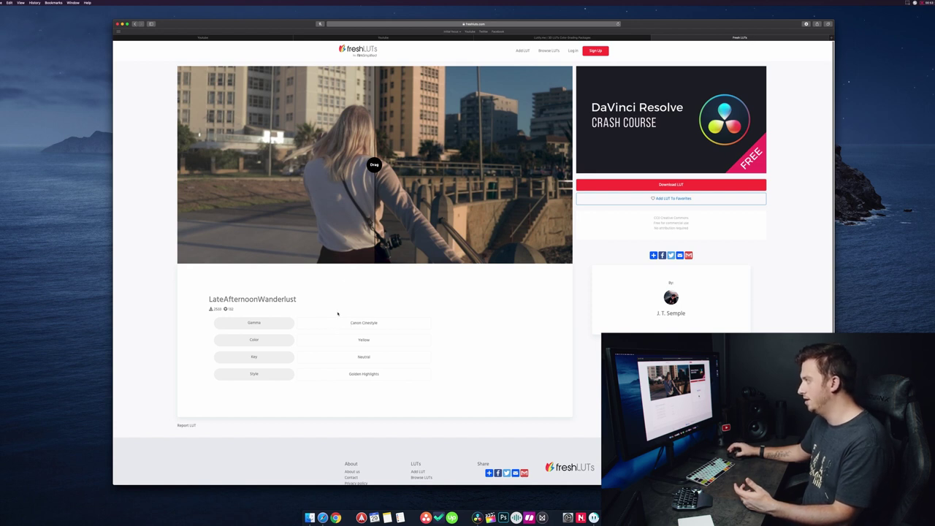
pyautogui.moveTo(374, 165); pyautogui.dragTo(553, 171)
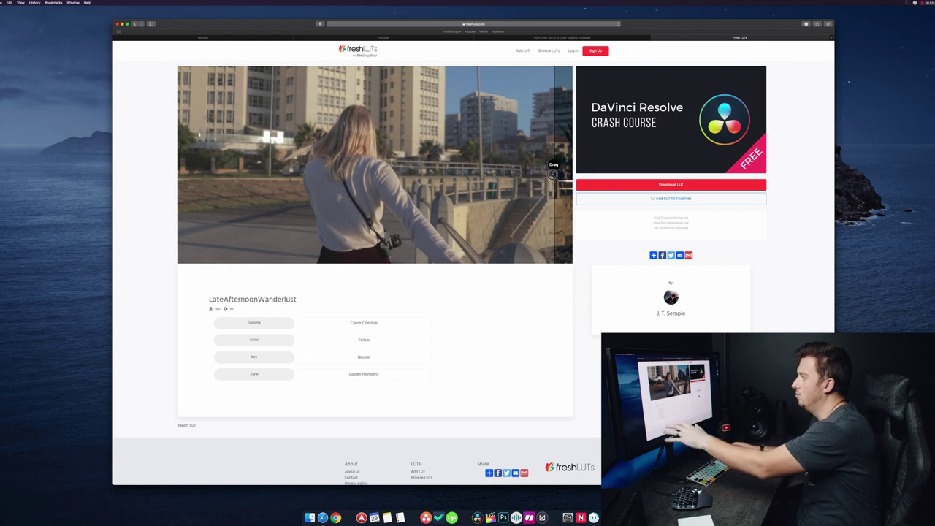
pyautogui.moveTo(553, 173); pyautogui.dragTo(198, 163)
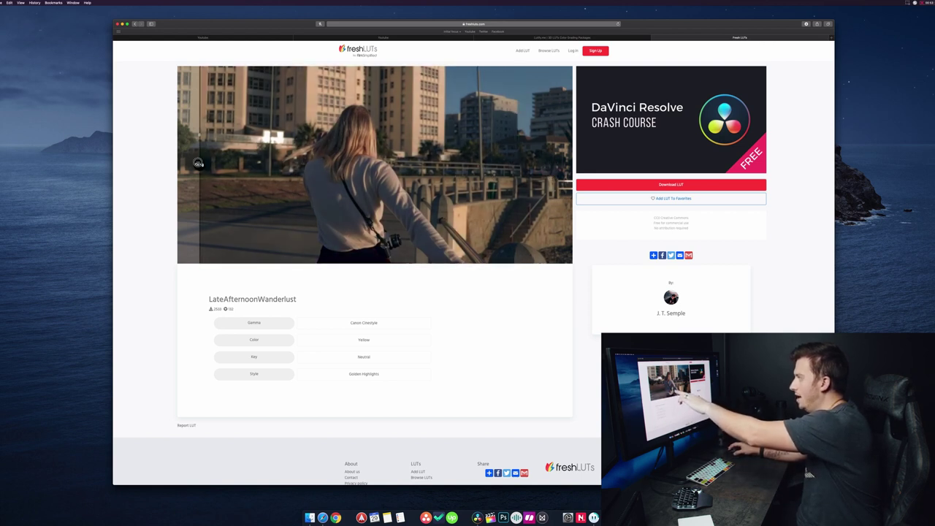
pyautogui.press('super+bracketleft')
pyautogui.scroll(4, 406, 202)
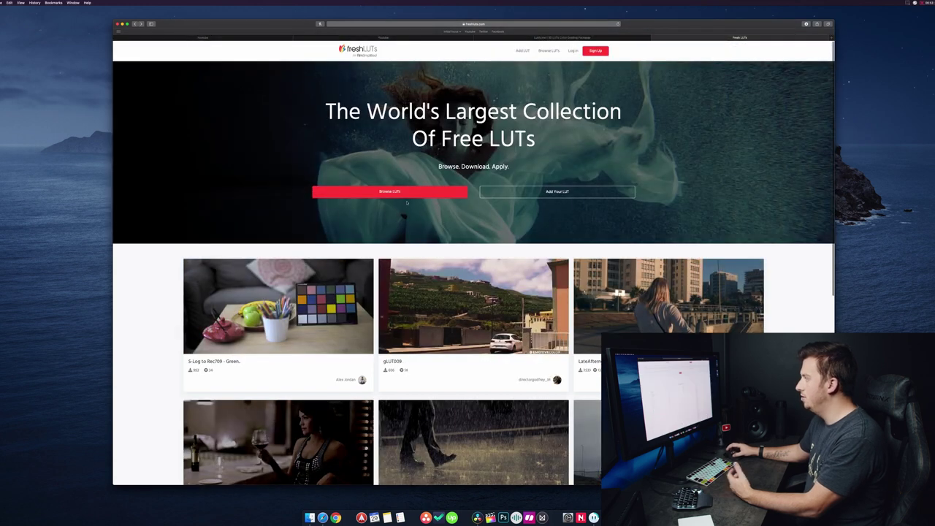
pyautogui.click(400, 194)
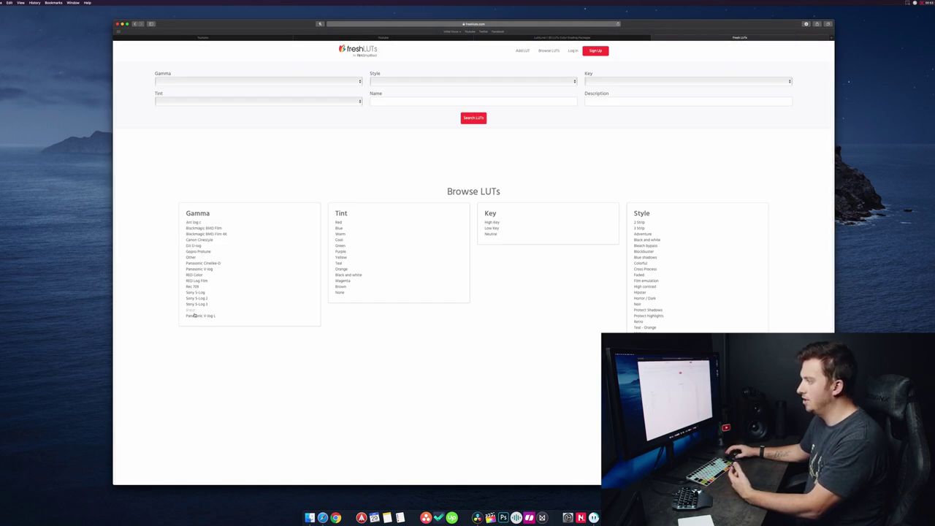
pyautogui.click(205, 234)
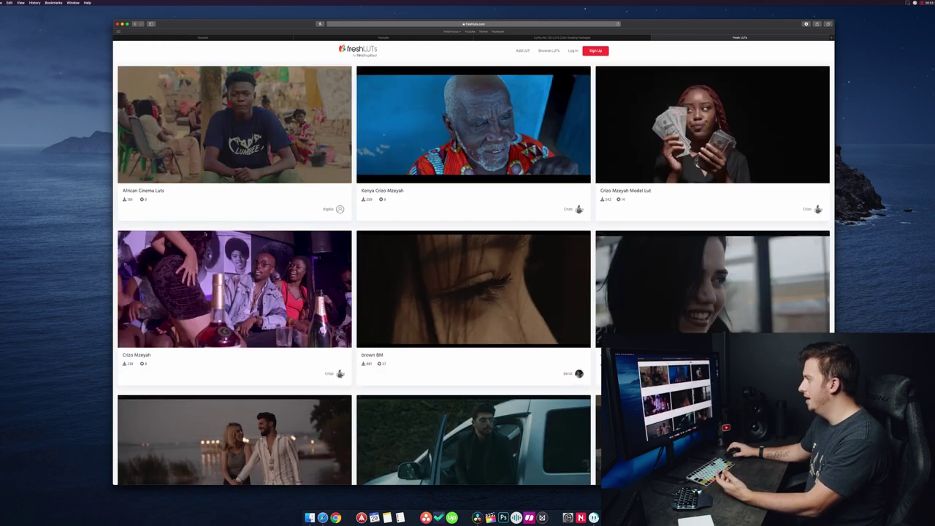
pyautogui.scroll(-4, 356, 232)
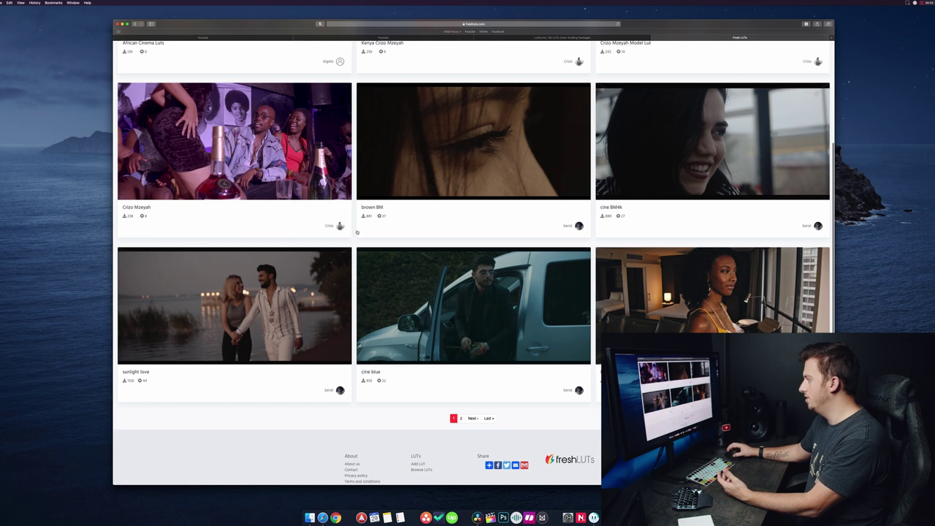
pyautogui.scroll(-1, 357, 233)
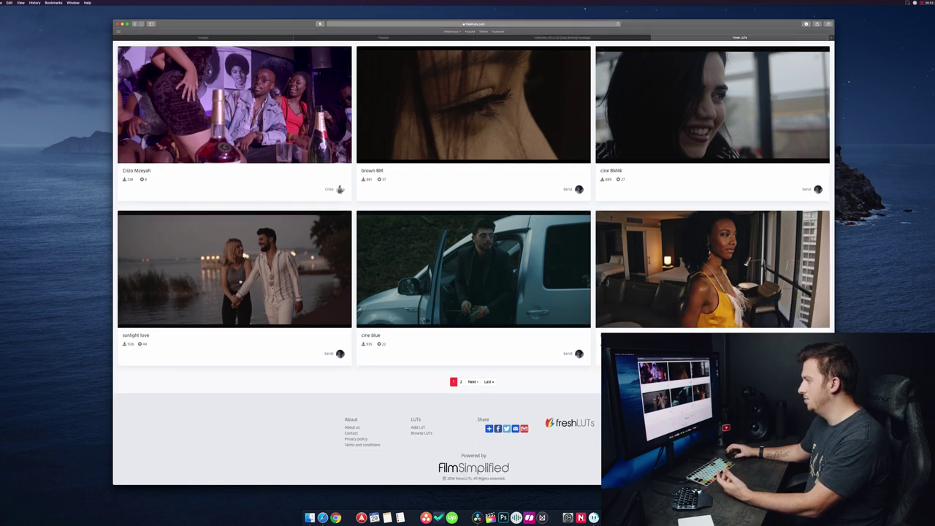
pyautogui.click(256, 271)
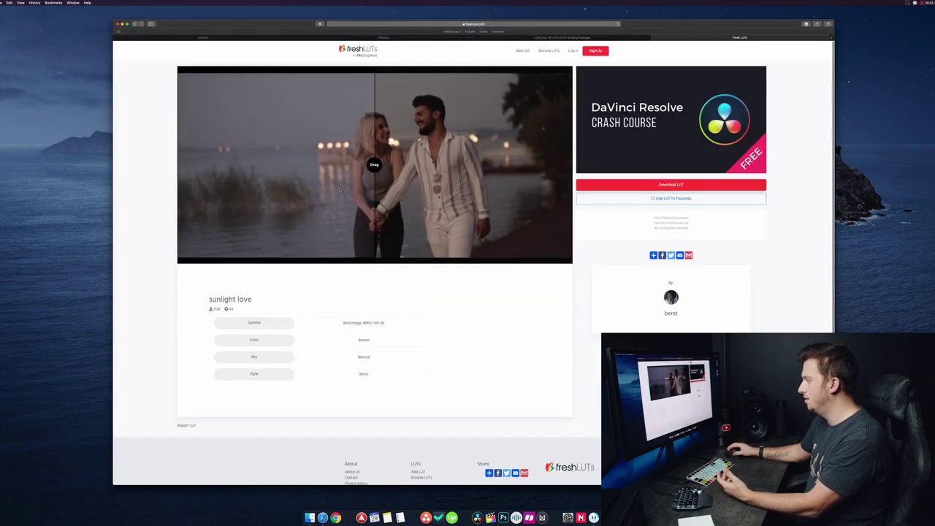
pyautogui.moveTo(374, 164); pyautogui.dragTo(511, 165)
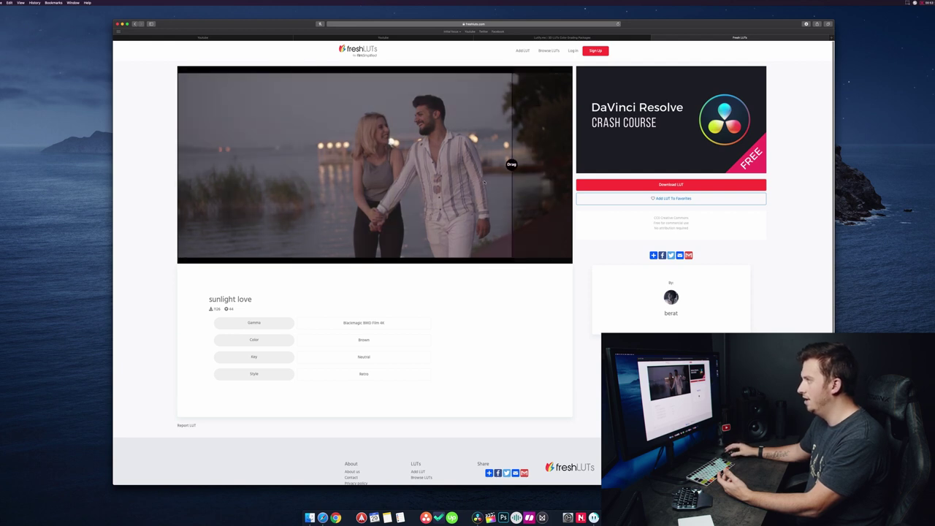
pyautogui.click(135, 24)
pyautogui.click(135, 24)
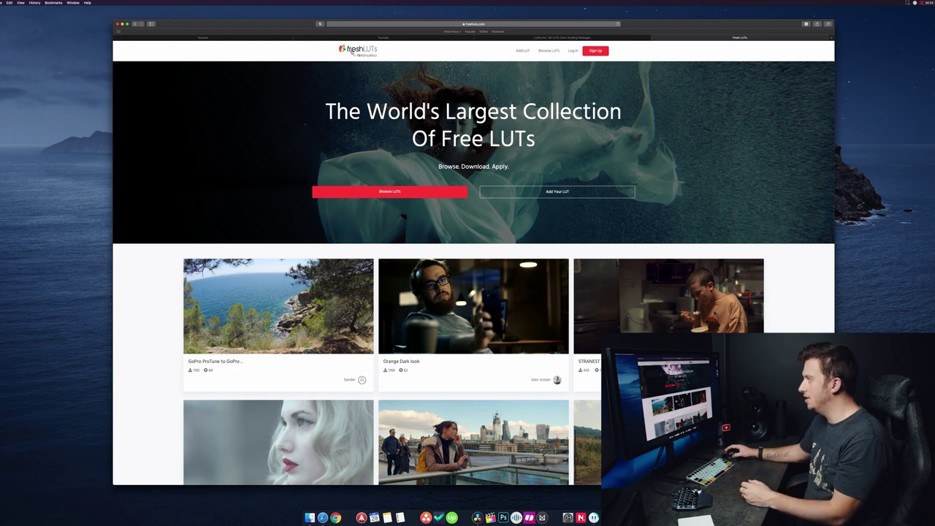
# - Browse the first grading channel's VIDEOS list, then switch to the second channel's tab
pyautogui.click(356, 38)
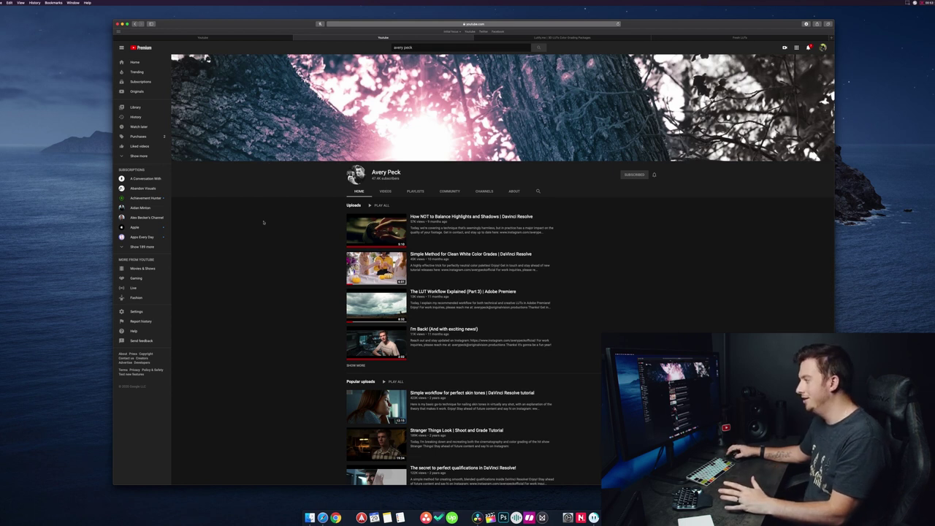
pyautogui.scroll(-3, 271, 238)
pyautogui.scroll(2, 270, 240)
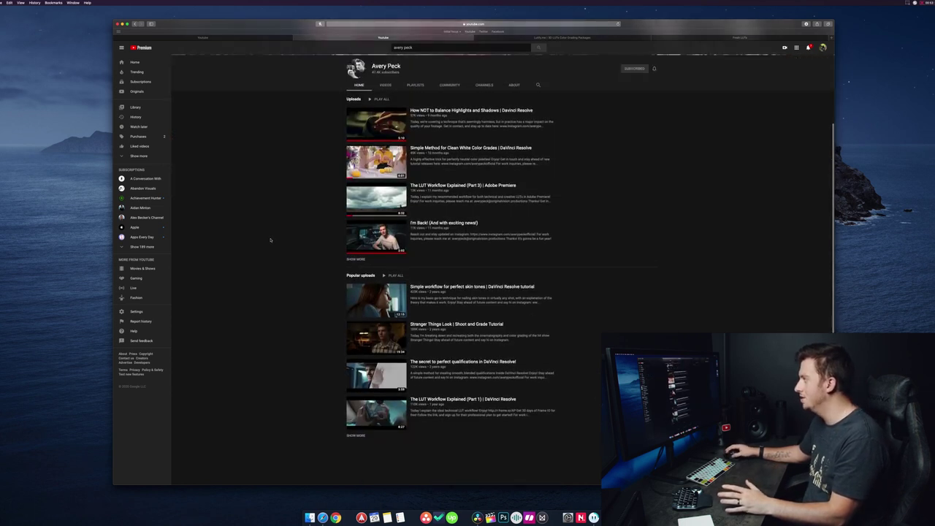
pyautogui.click(385, 85)
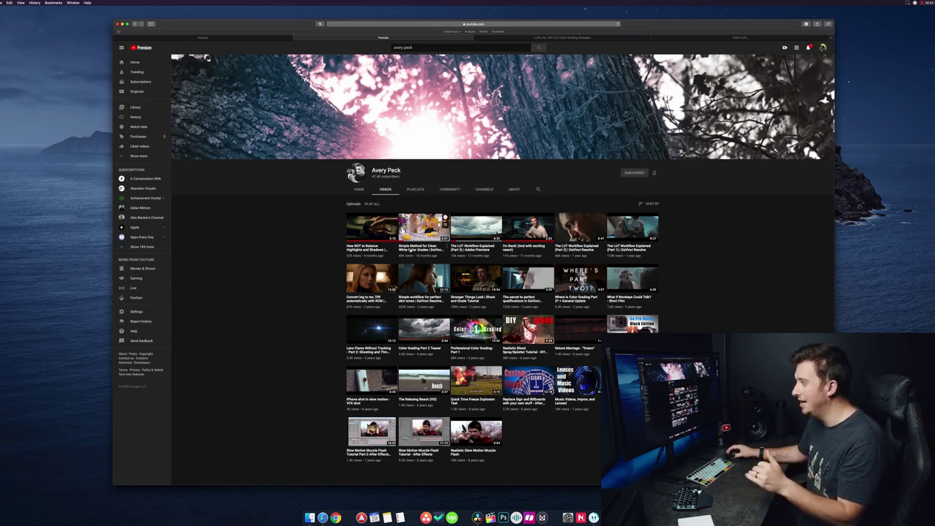
pyautogui.click(268, 39)
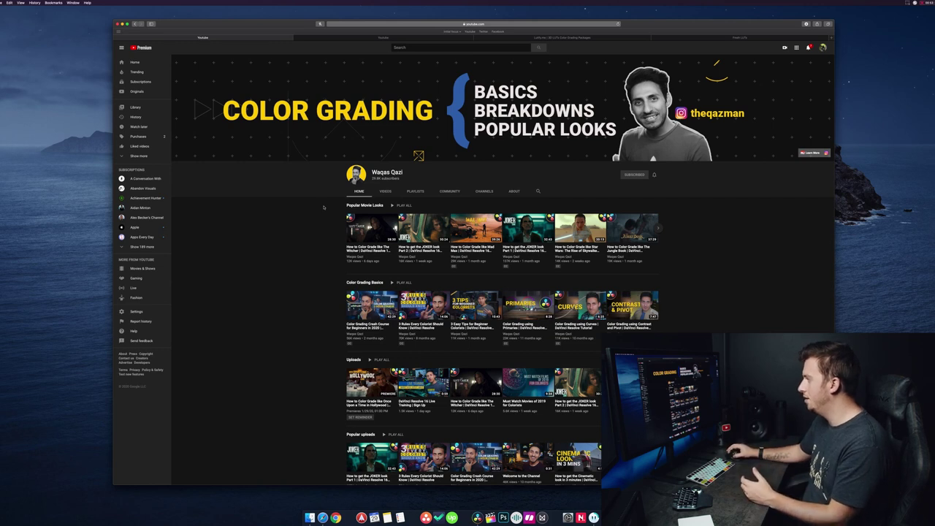
# - Open the JOKER look Part 2 tutorial from the channel's VIDEOS and play it from about 10:57
pyautogui.click(382, 192)
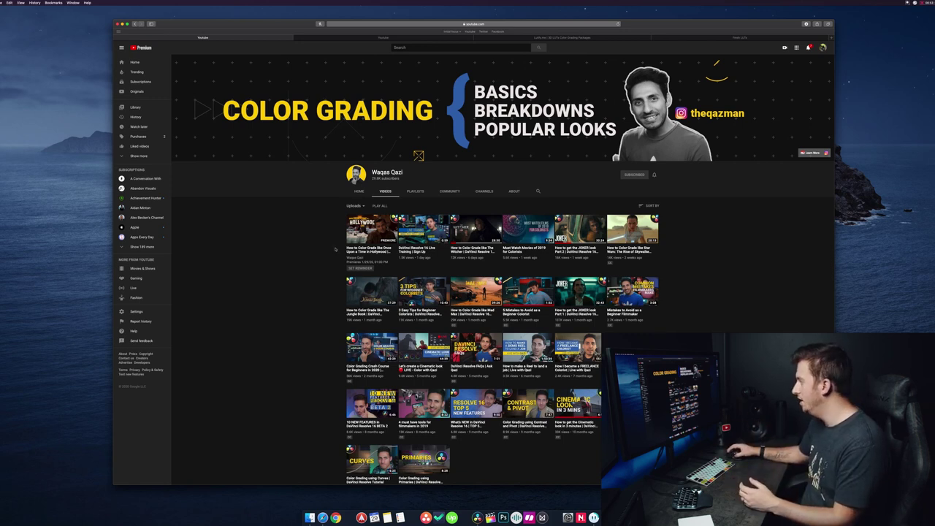
pyautogui.click(584, 227)
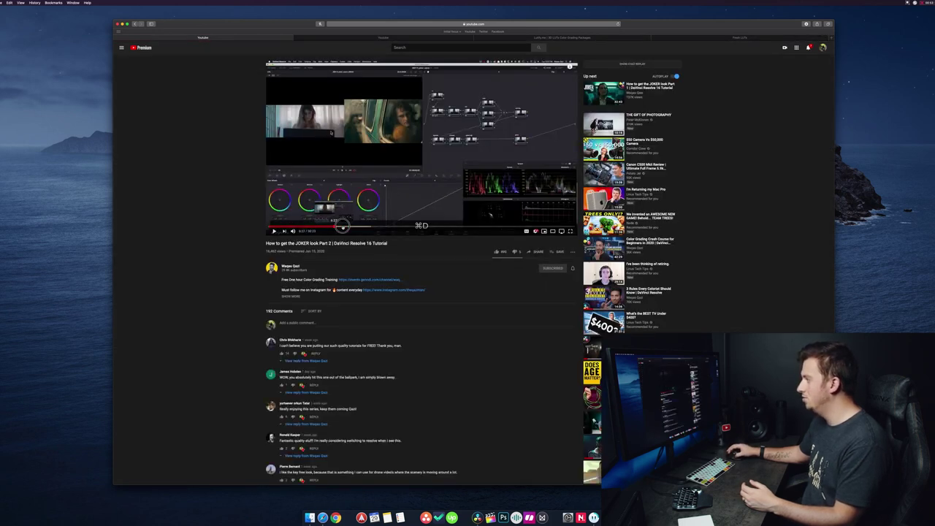
pyautogui.moveTo(336, 226); pyautogui.dragTo(478, 225)
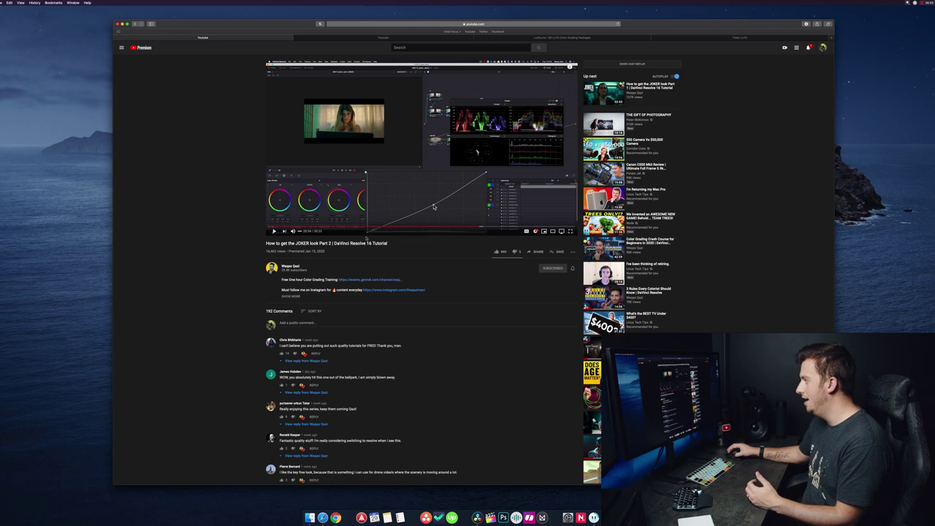
pyautogui.click(376, 229)
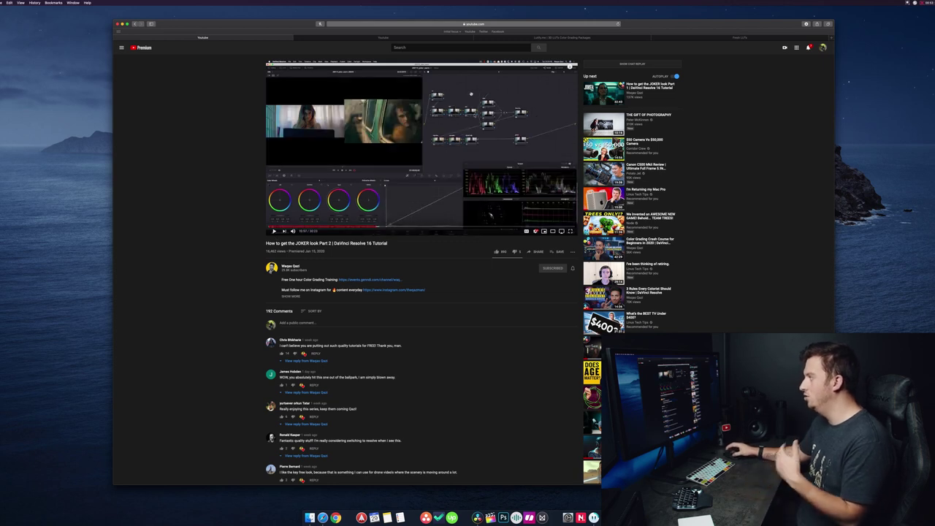